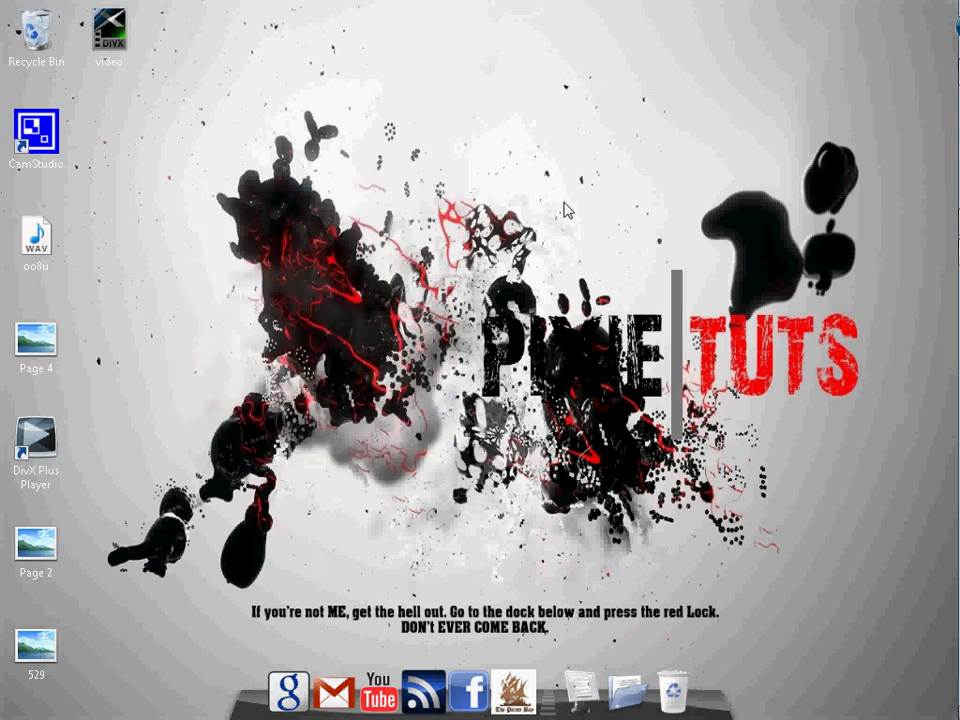
Bring the PowerDirector project with SDC10803.AVI back to the front from the taskbar.
mouse_move(955, 222)
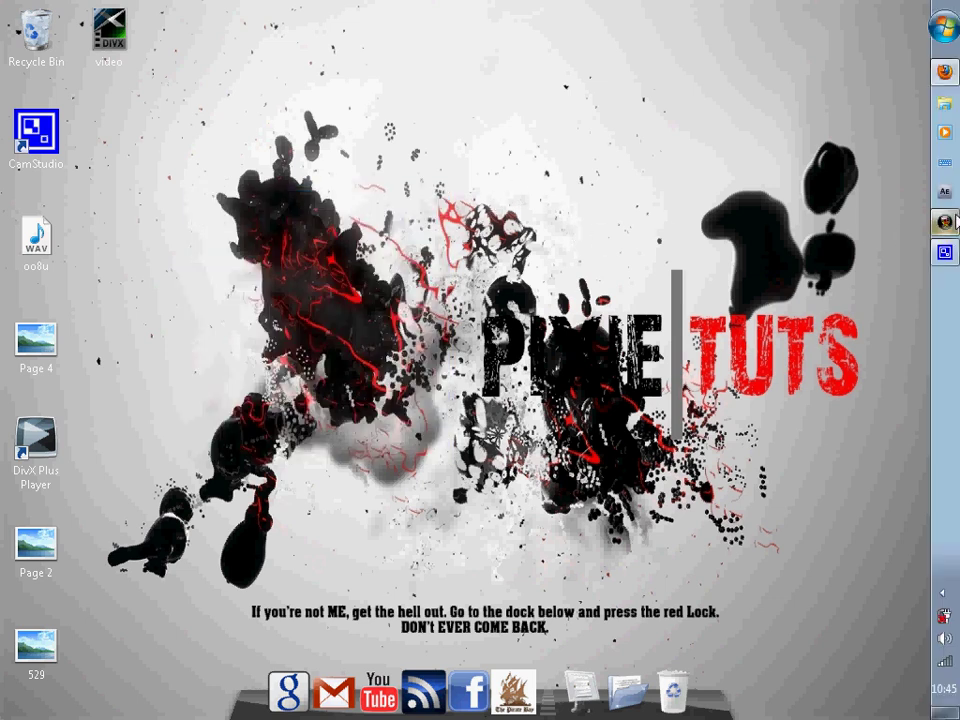
mouse_move(945, 256)
left_click(943, 222)
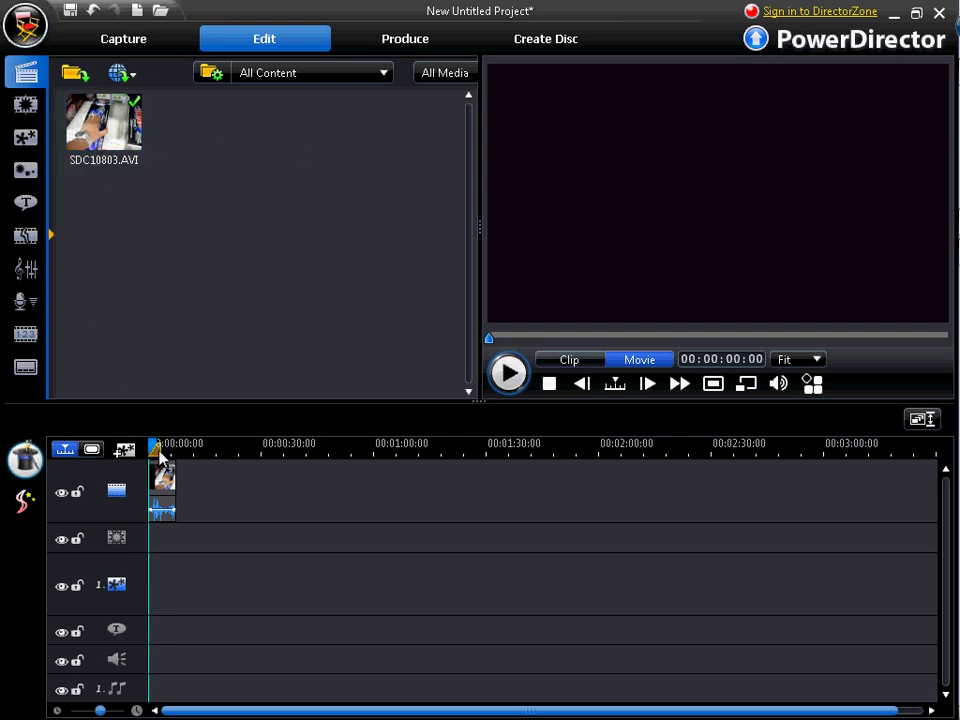
Zoom into the timeline, preview the clip, and park the playhead near 00:00:03:05.
scroll(443, 489, "up", 3)
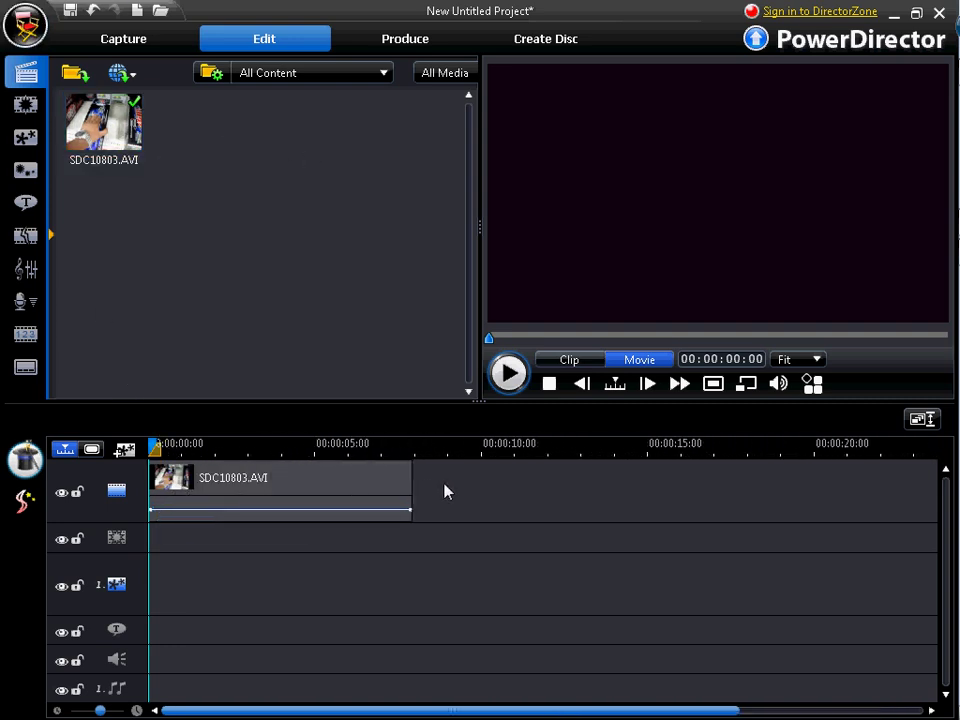
left_click(508, 372)
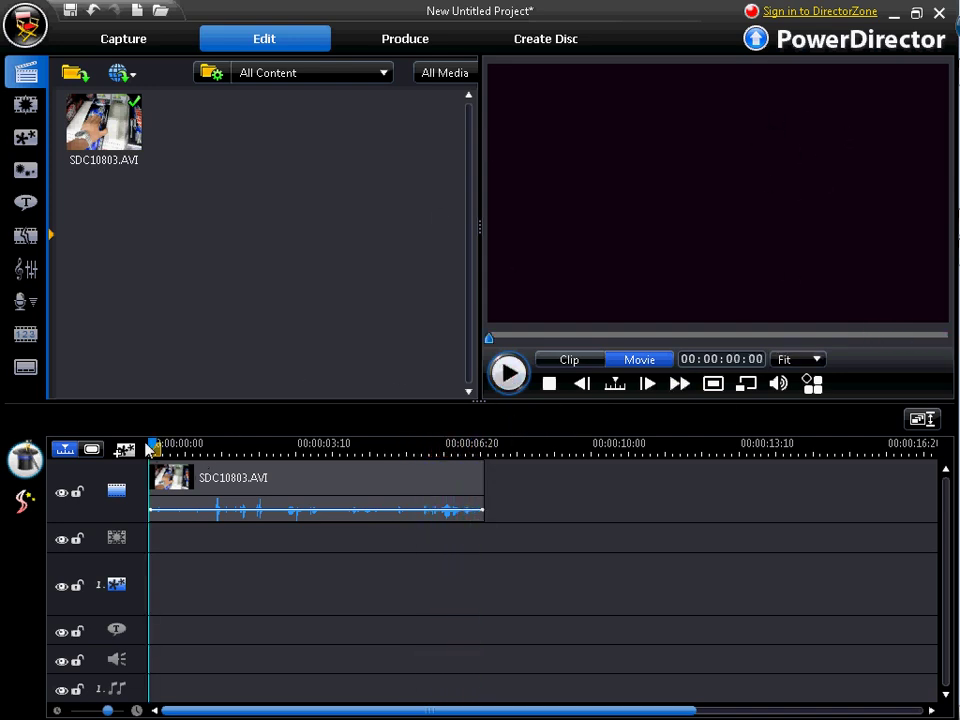
left_click_drag(152, 449, 297, 449)
Apply a video effect from the Video Effects library to the SDC10803.AVI clip.
left_click(305, 487)
left_click(26, 137)
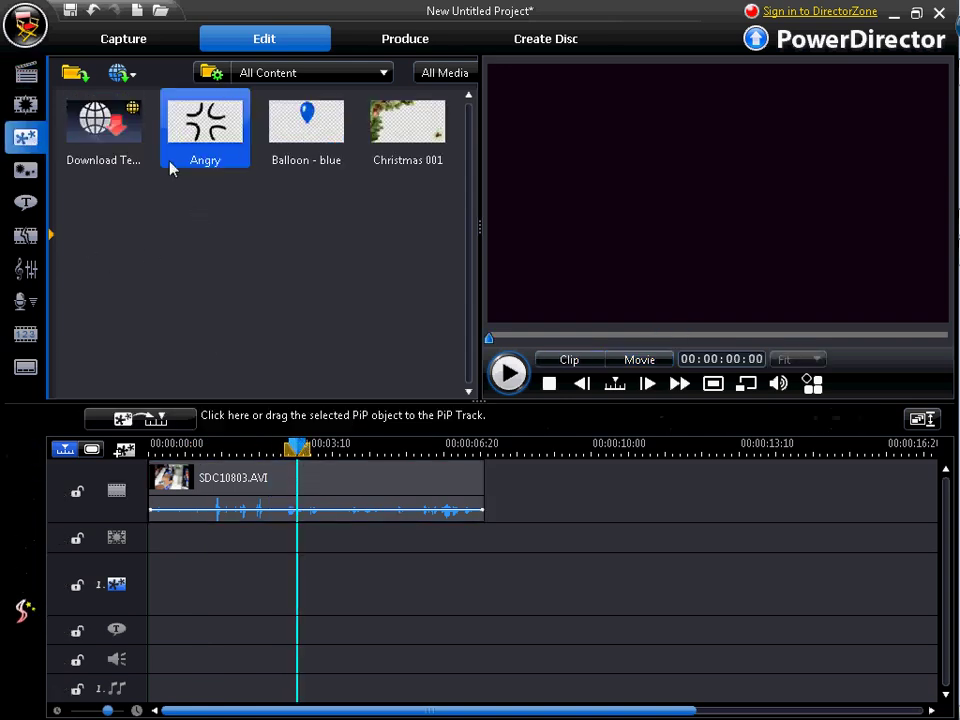
left_click(26, 104)
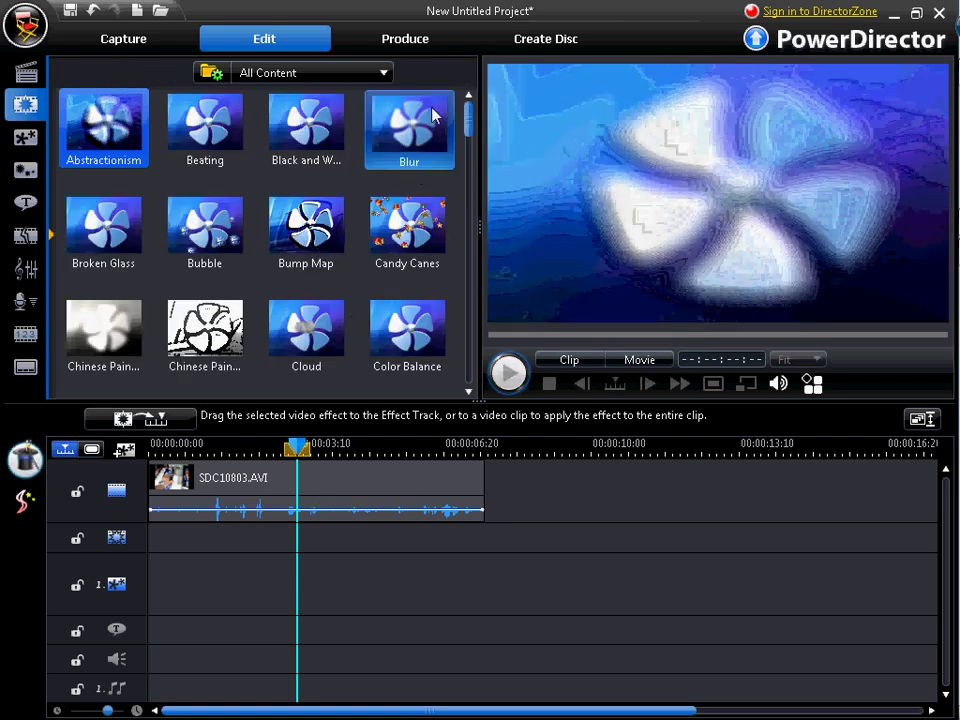
left_click_drag(466, 112, 465, 205)
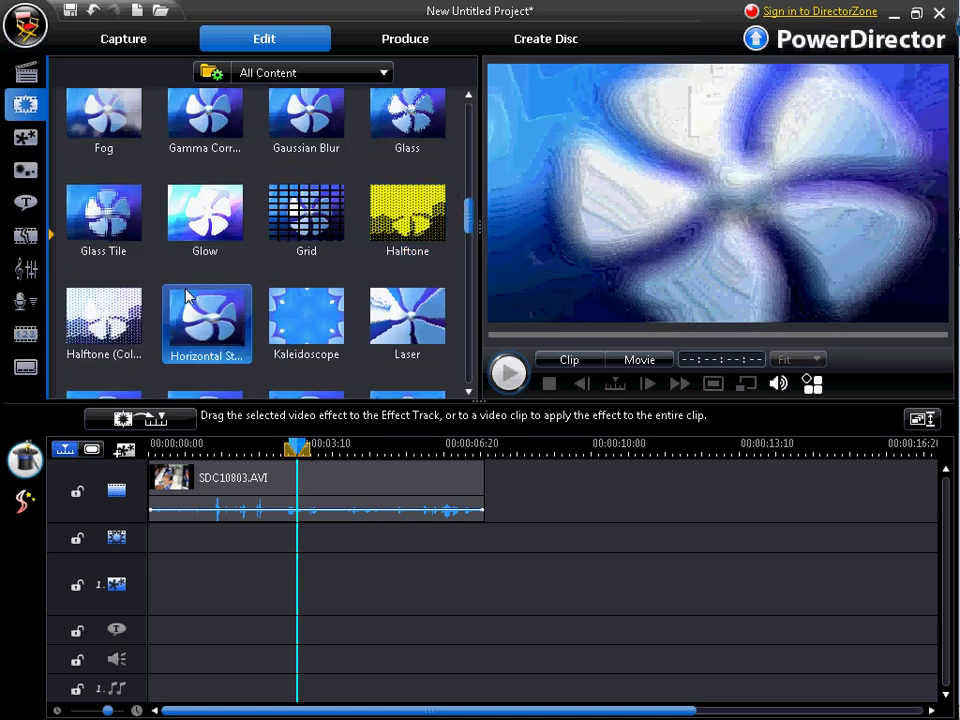
left_click_drag(105, 318, 386, 497)
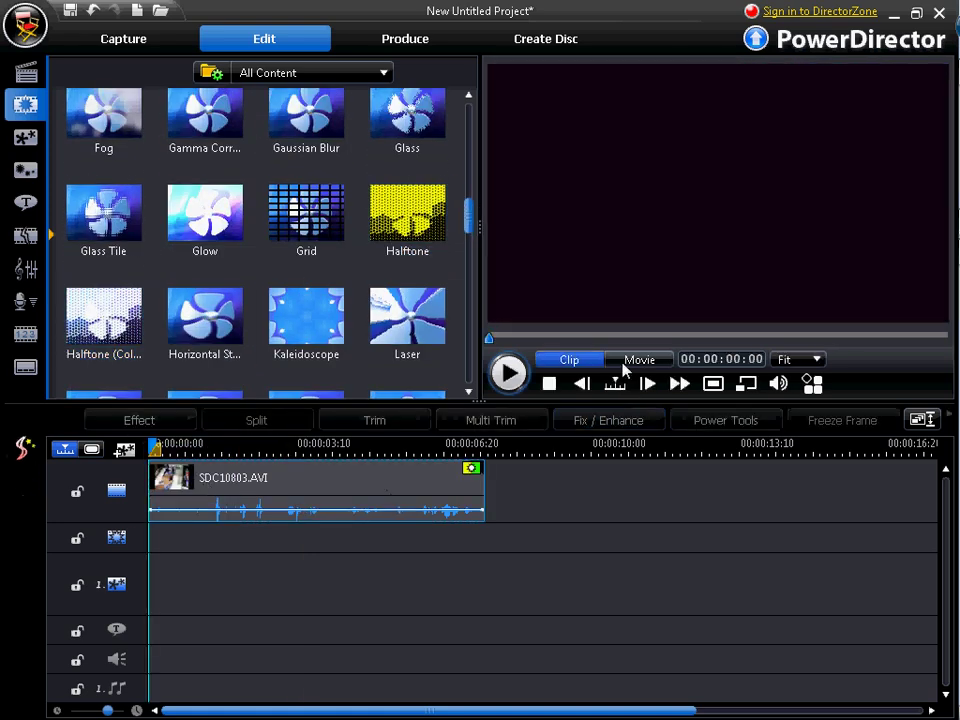
Preview the clip with its effect in Movie mode, then return to the media library.
left_click(621, 366)
key("space")
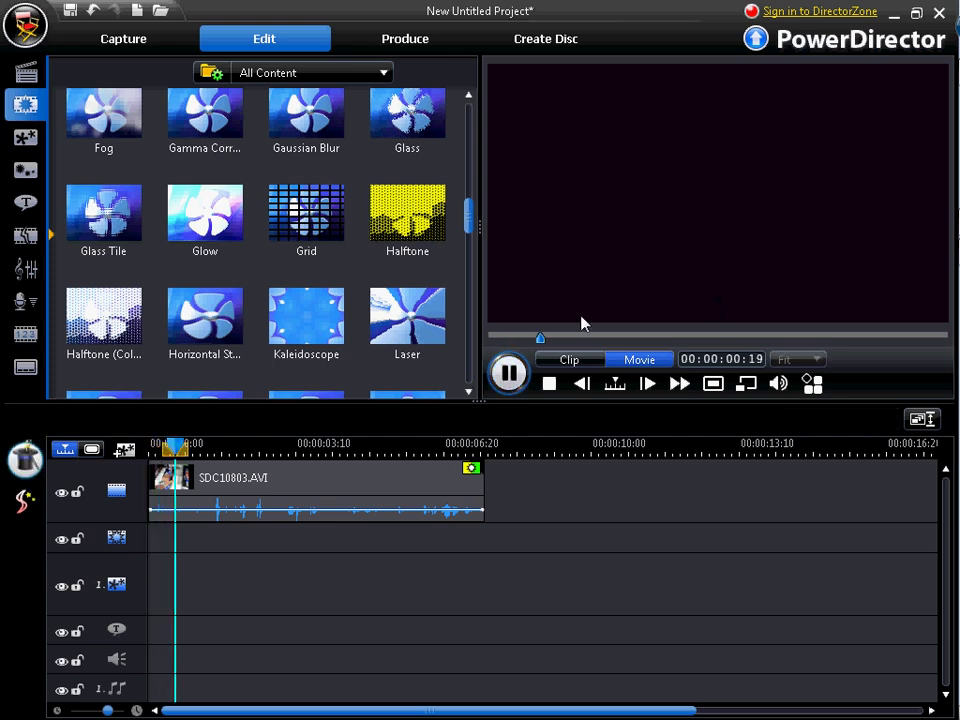
left_click(510, 374)
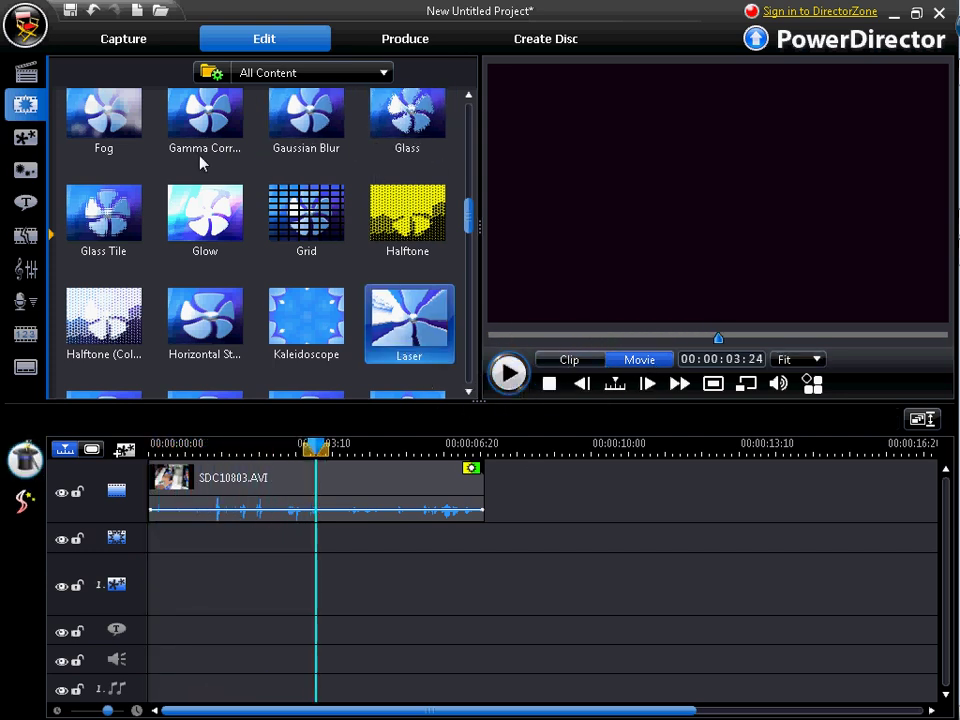
left_click(26, 73)
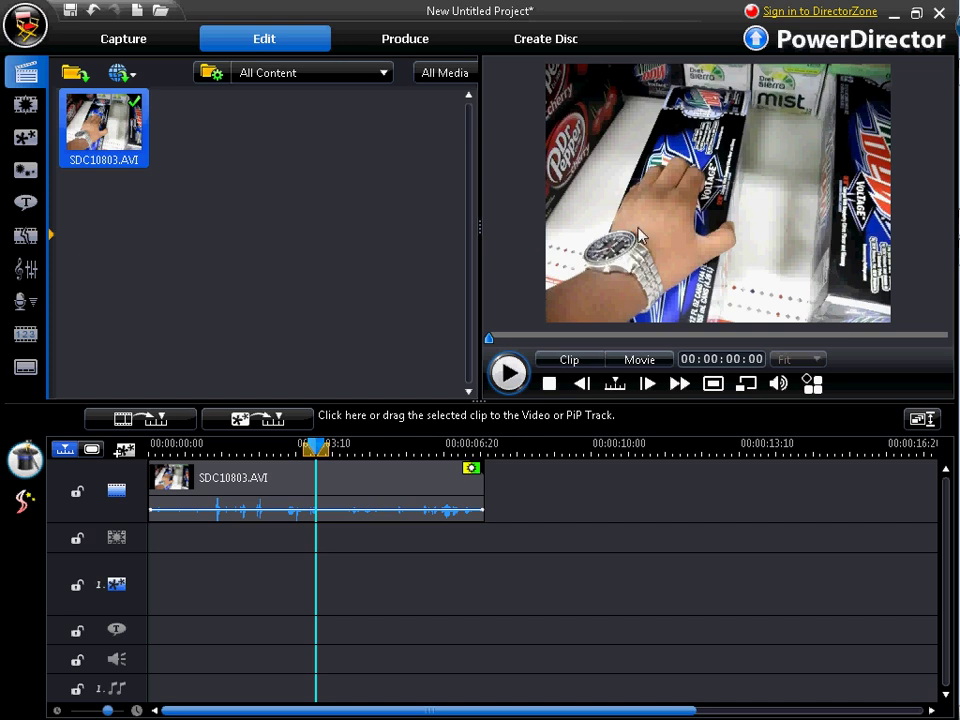
Move the playhead back near the clip's start and switch to the Produce stage.
left_click_drag(343, 448, 228, 455)
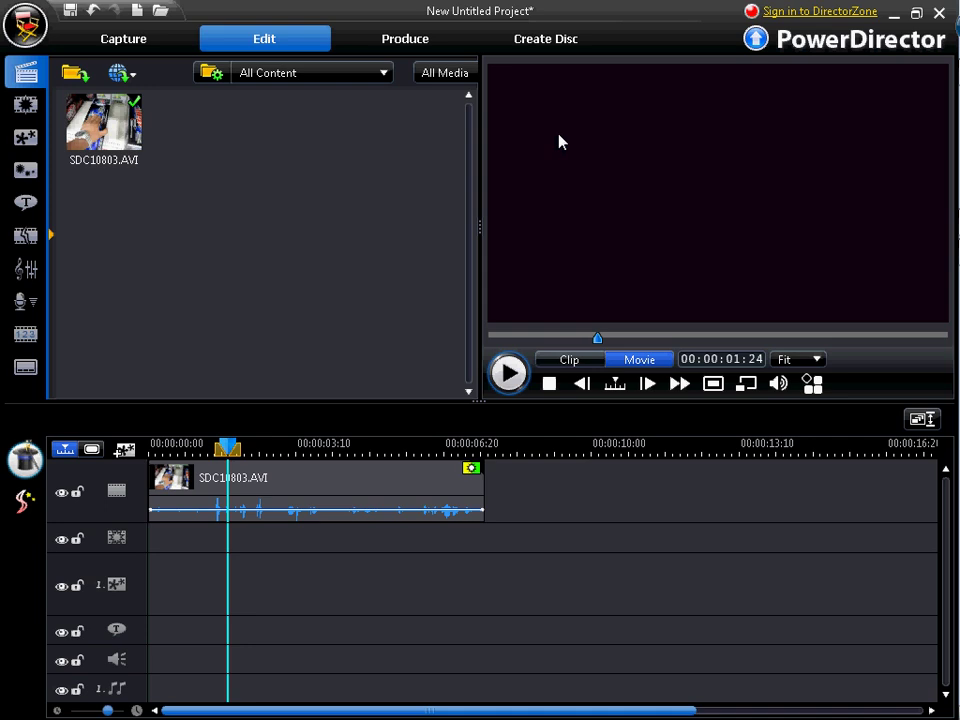
left_click(407, 39)
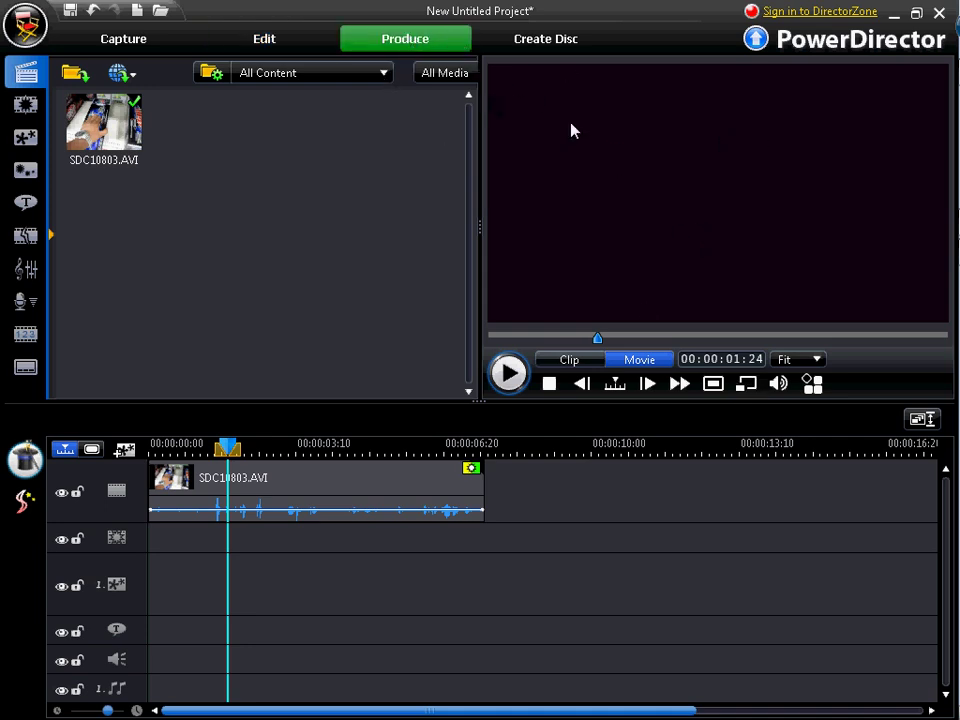
Set the AVI output to the Windows-AVI profile type and dismiss the Wide Screen warning.
left_click(423, 40)
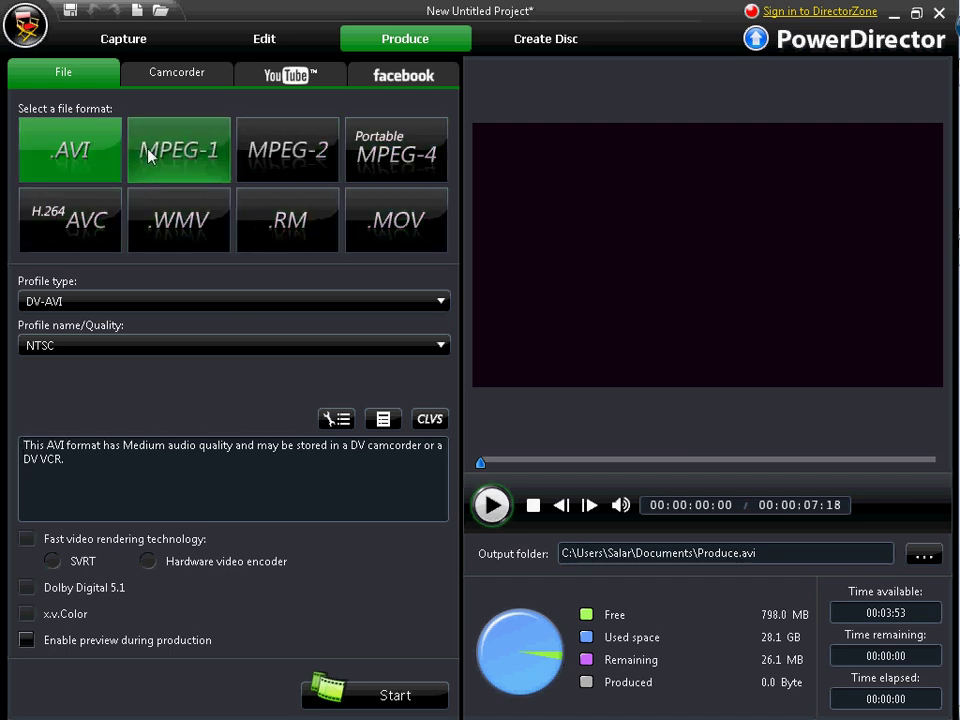
left_click(70, 301)
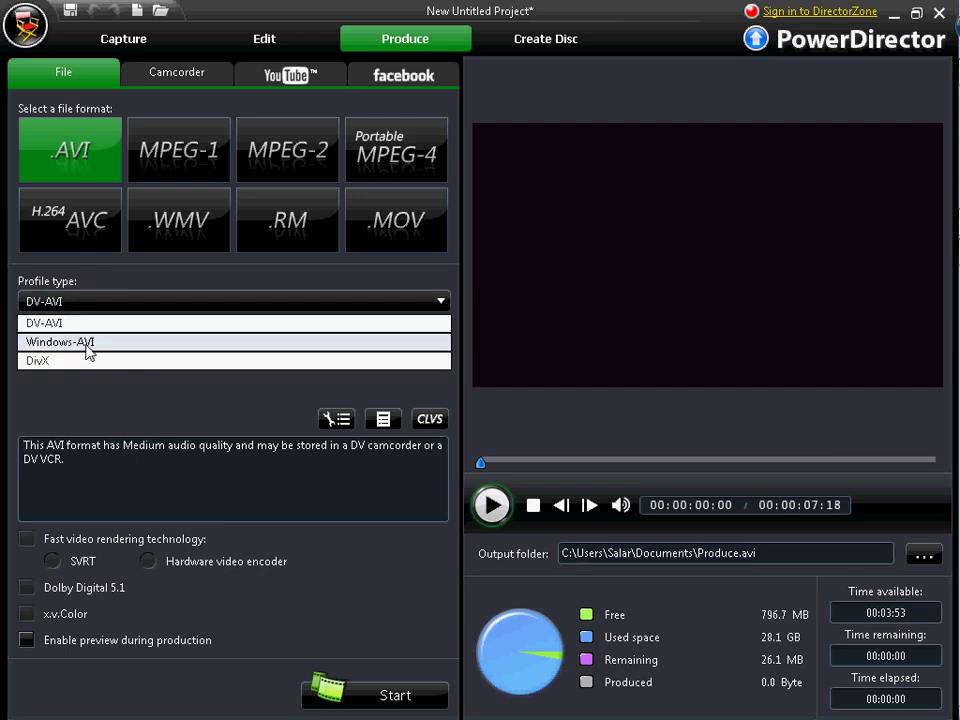
left_click(95, 342)
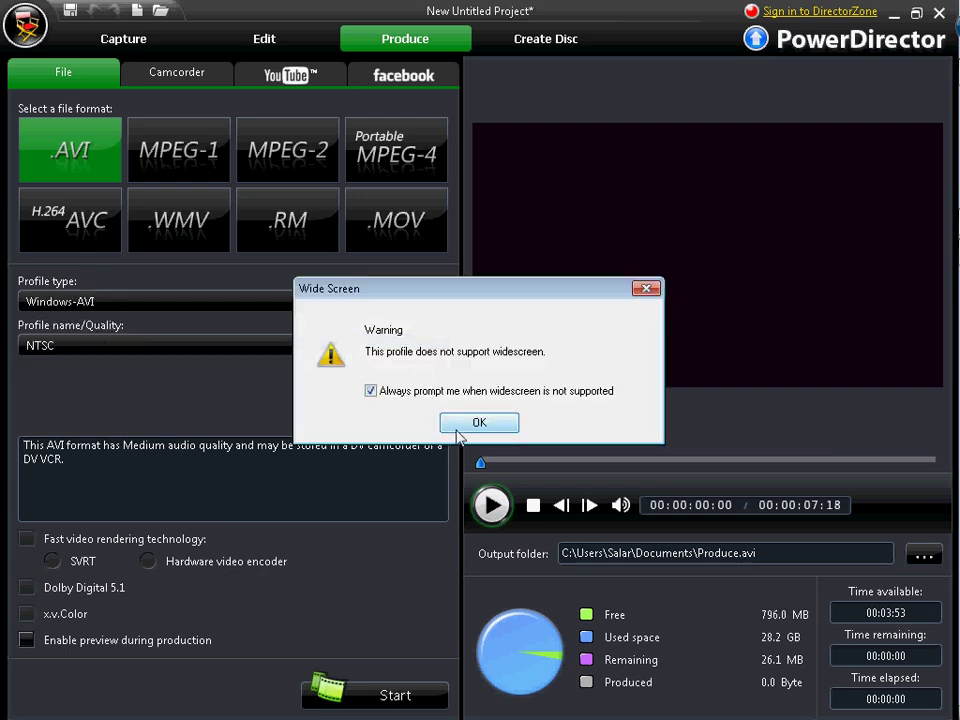
left_click(646, 288)
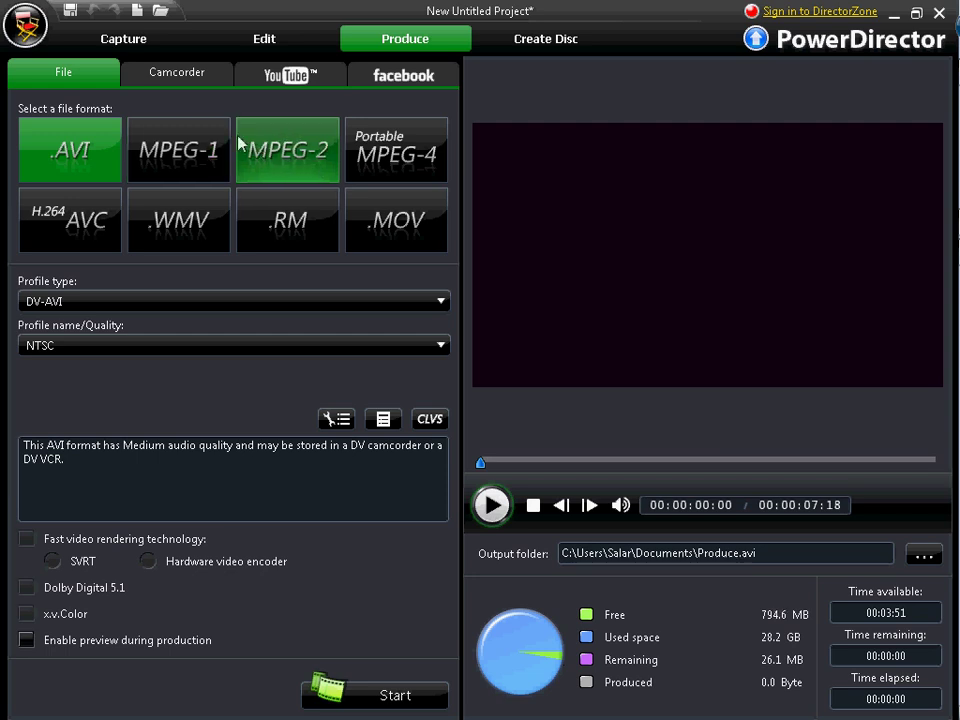
Set the output to H.264 AVC with AVCHD 1920 x 1080 (24 Mbps) quality.
left_click(62, 225)
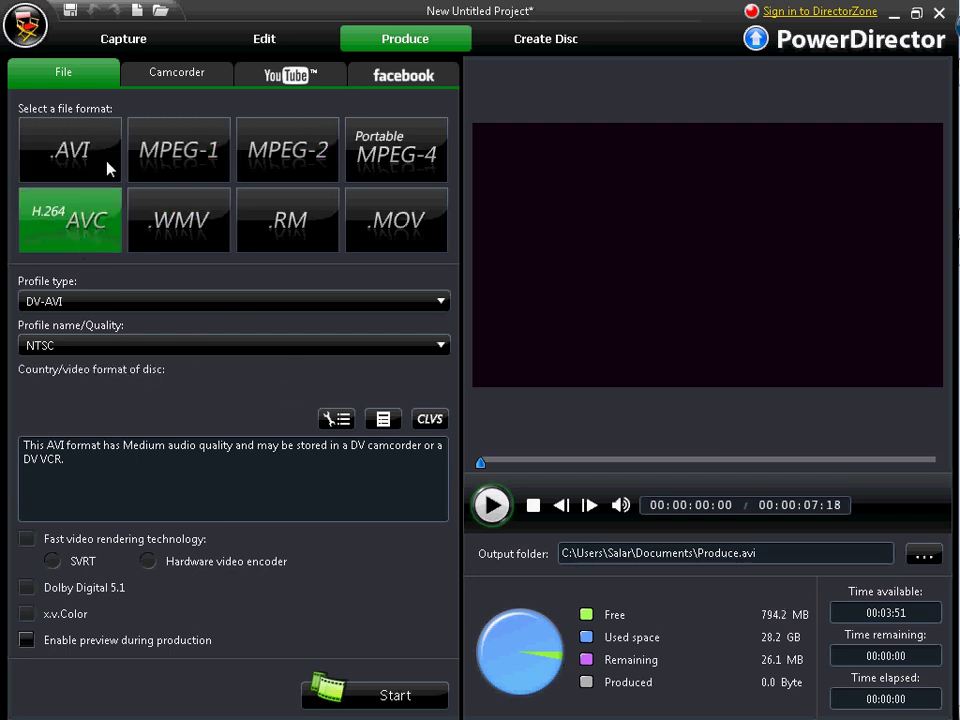
left_click(80, 346)
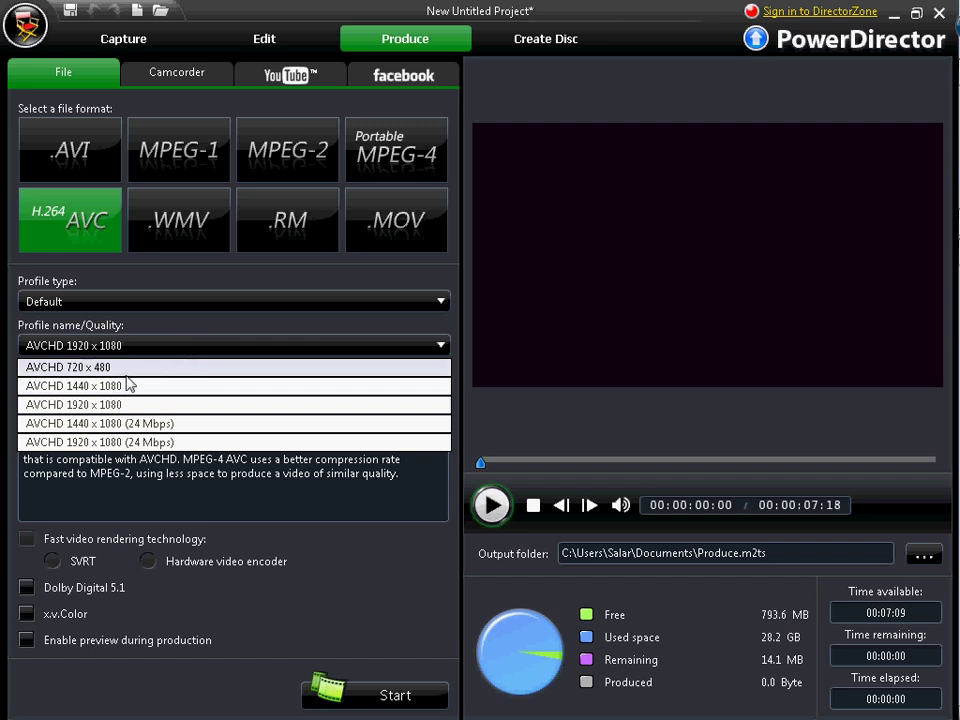
left_click(133, 442)
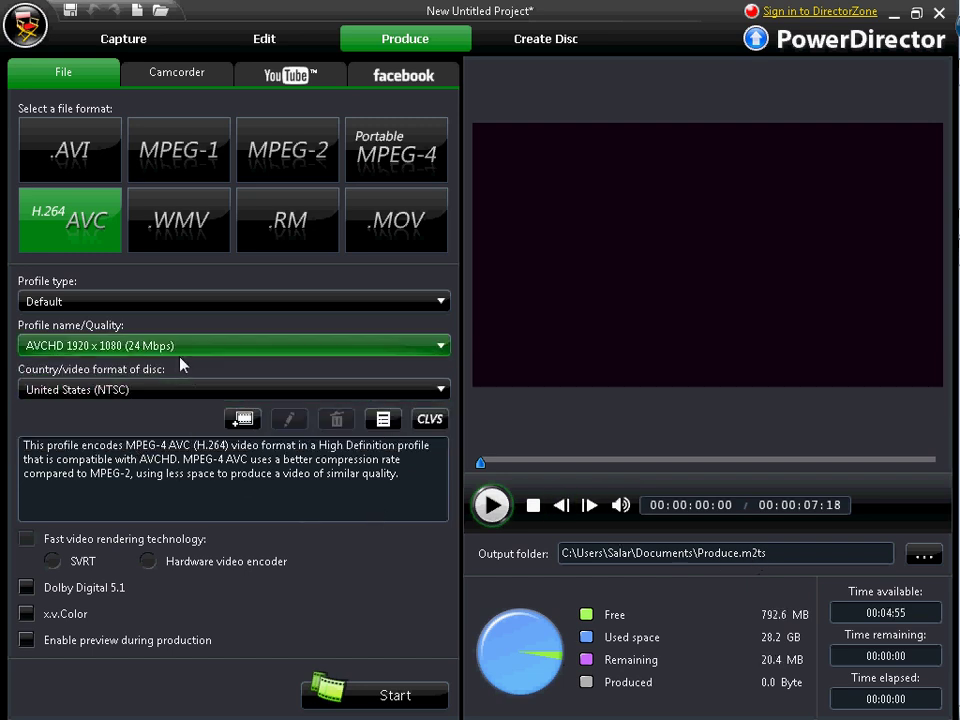
Switch the output to WMV with the Windows Media Video 9 HD High Quality profile.
left_click(152, 242)
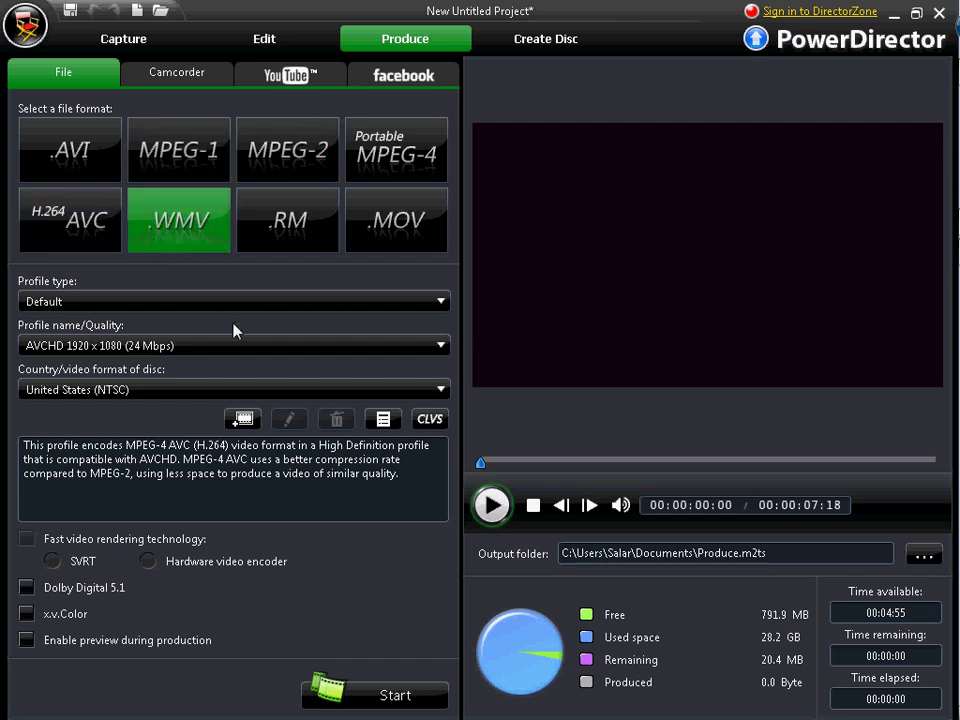
left_click(332, 306)
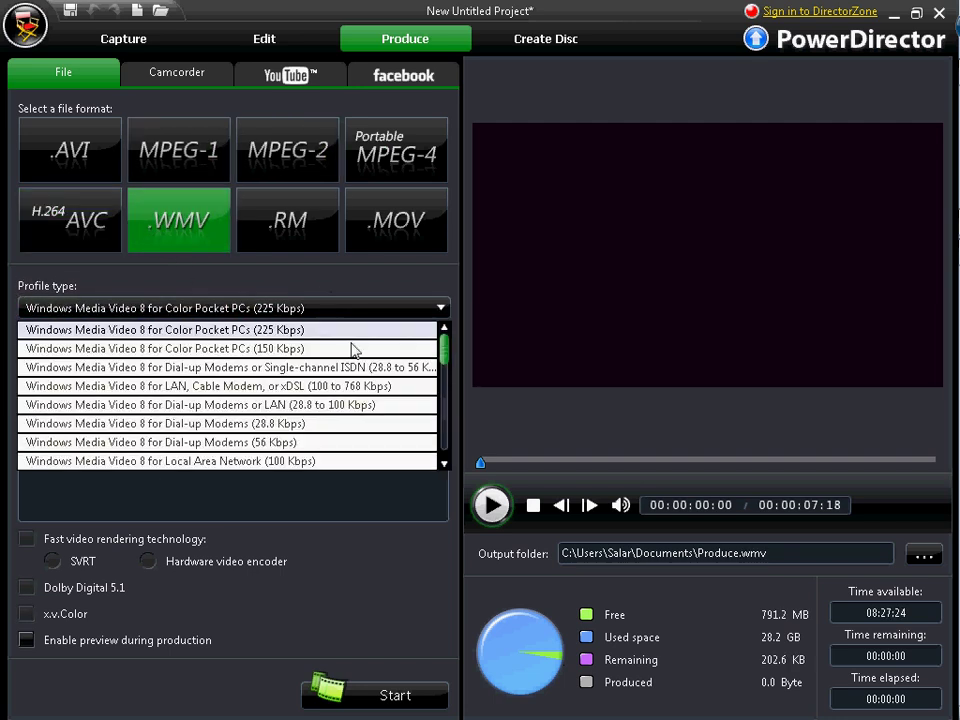
scroll(447, 378, "down", 1)
scroll(447, 378, "down", 5)
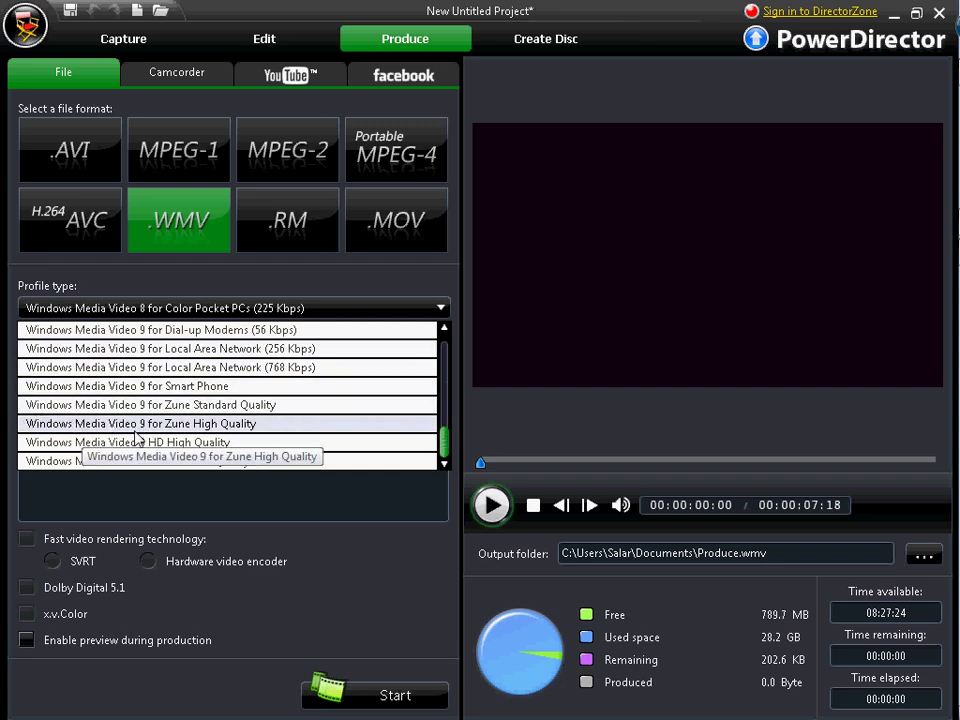
left_click(231, 447)
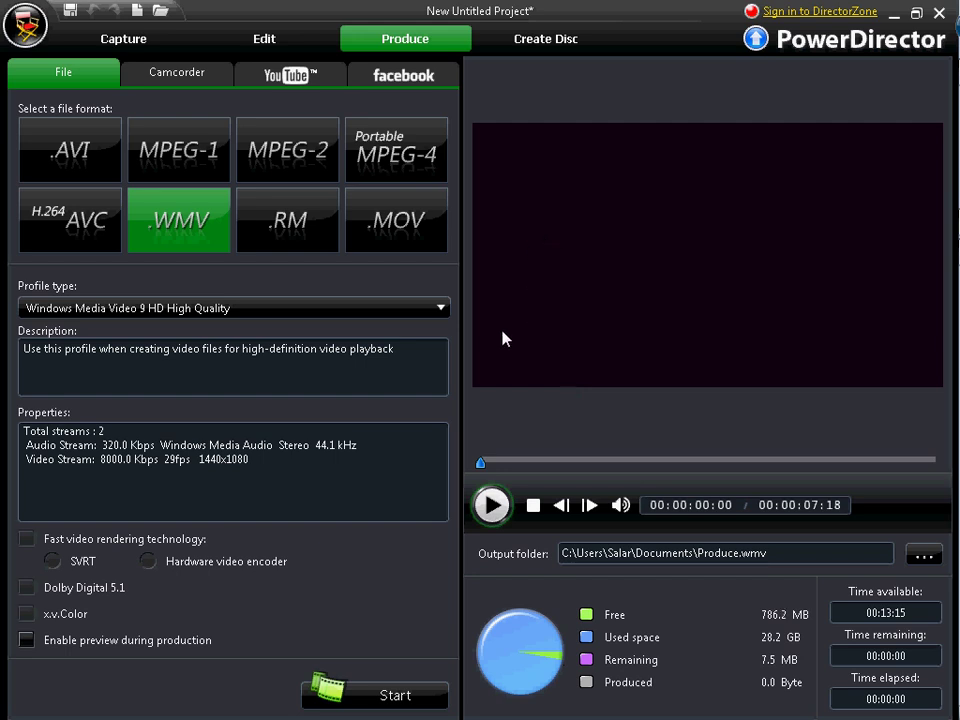
left_click(380, 308)
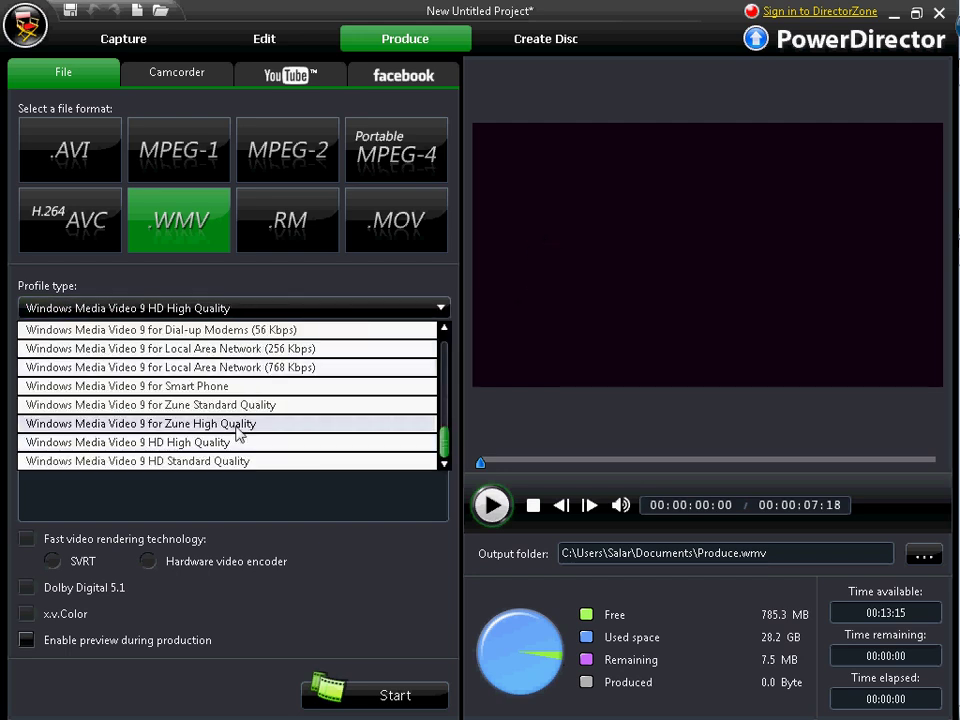
left_click(180, 276)
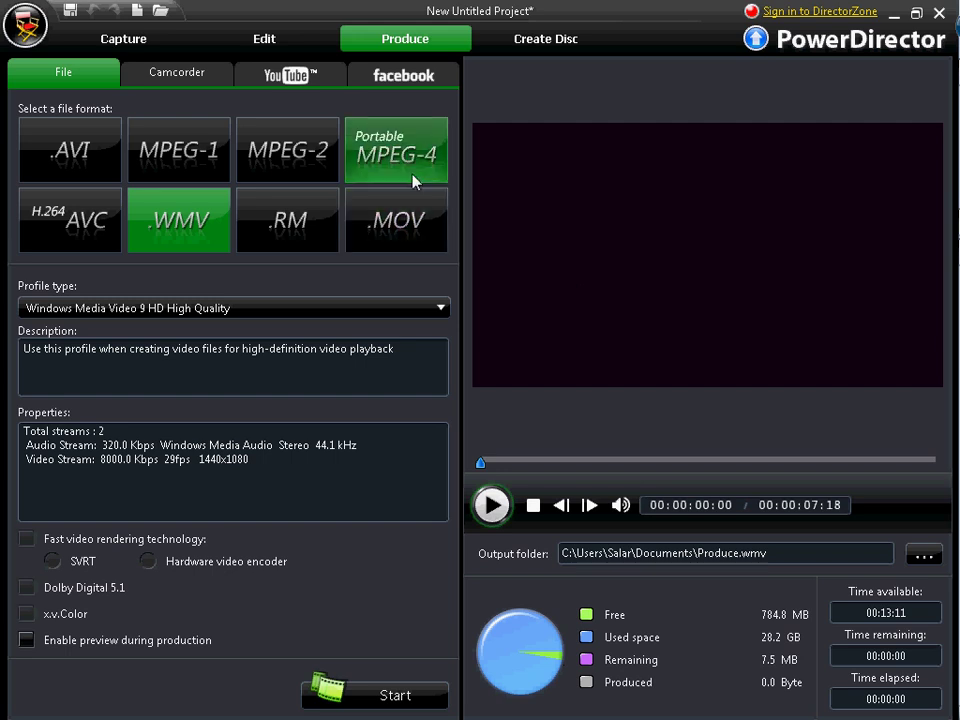
left_click(120, 310)
left_click(185, 442)
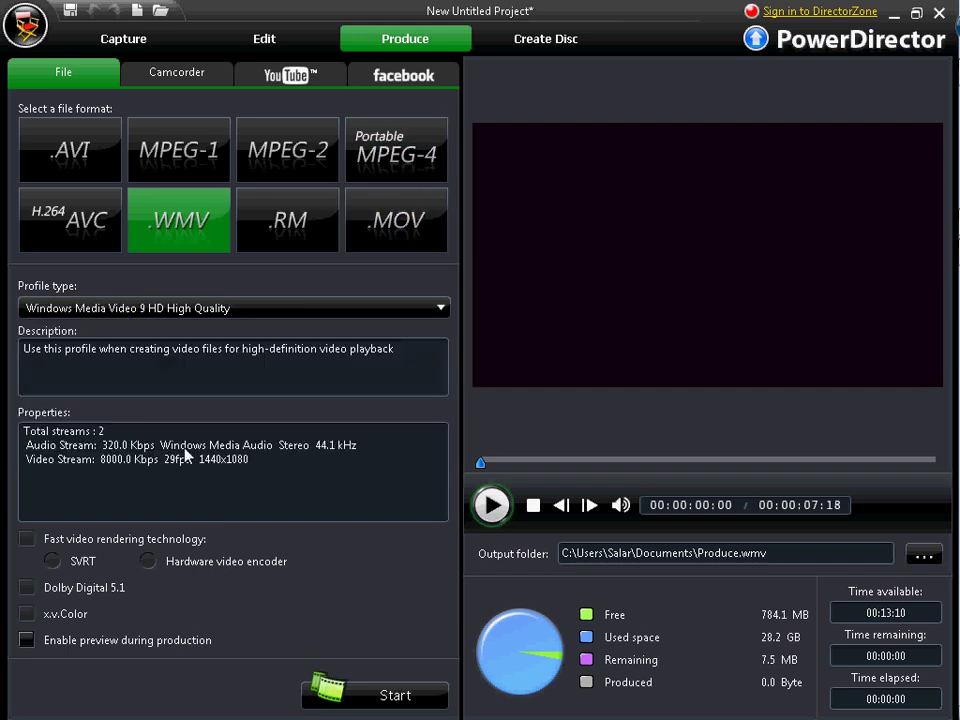
Confirm YouTube upload uses HD Quality (1280x720), then go back to File output settings.
left_click(290, 75)
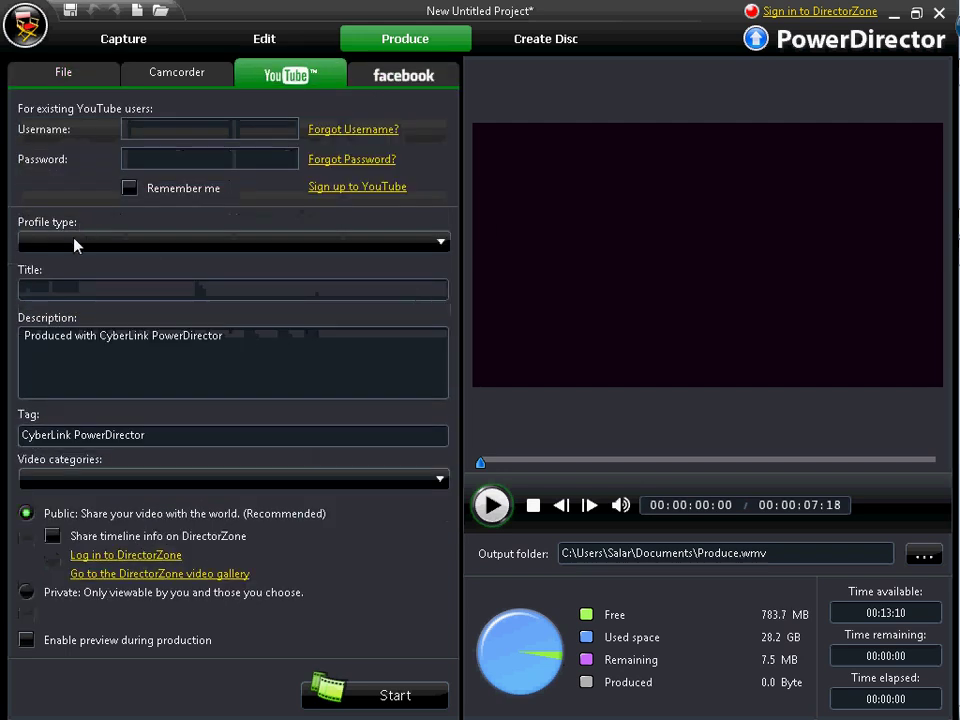
left_click(95, 246)
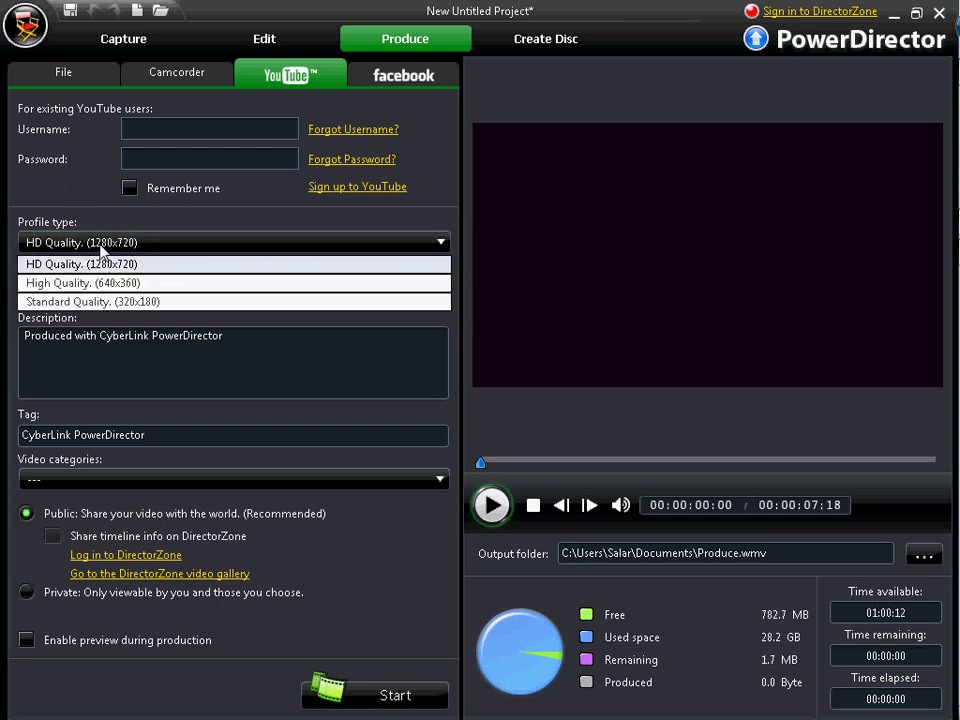
left_click(110, 263)
left_click(130, 244)
left_click(108, 248)
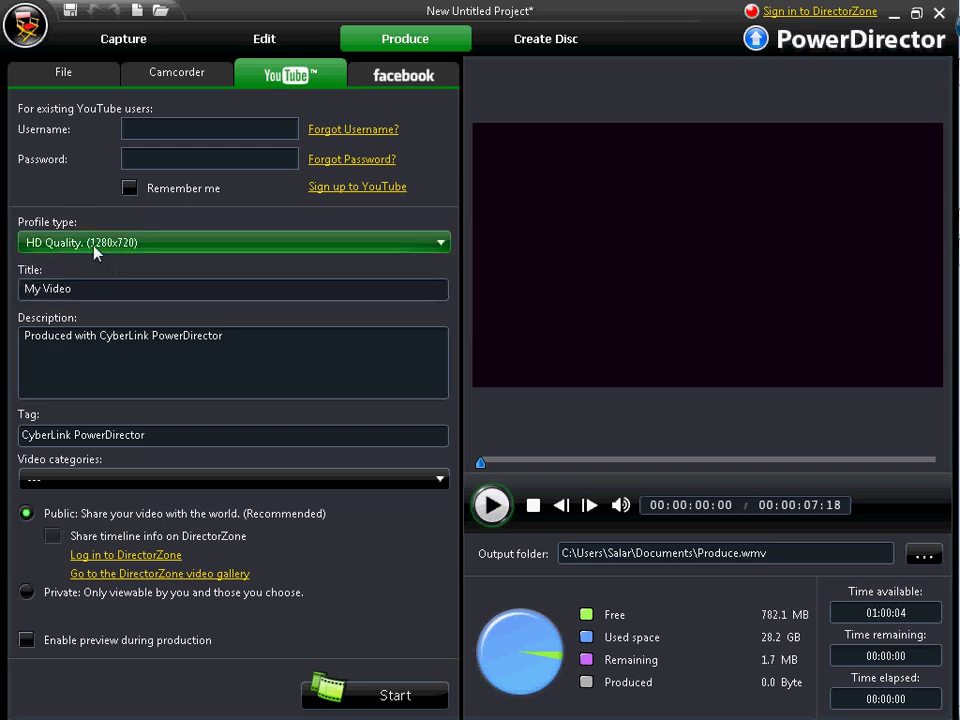
left_click(66, 76)
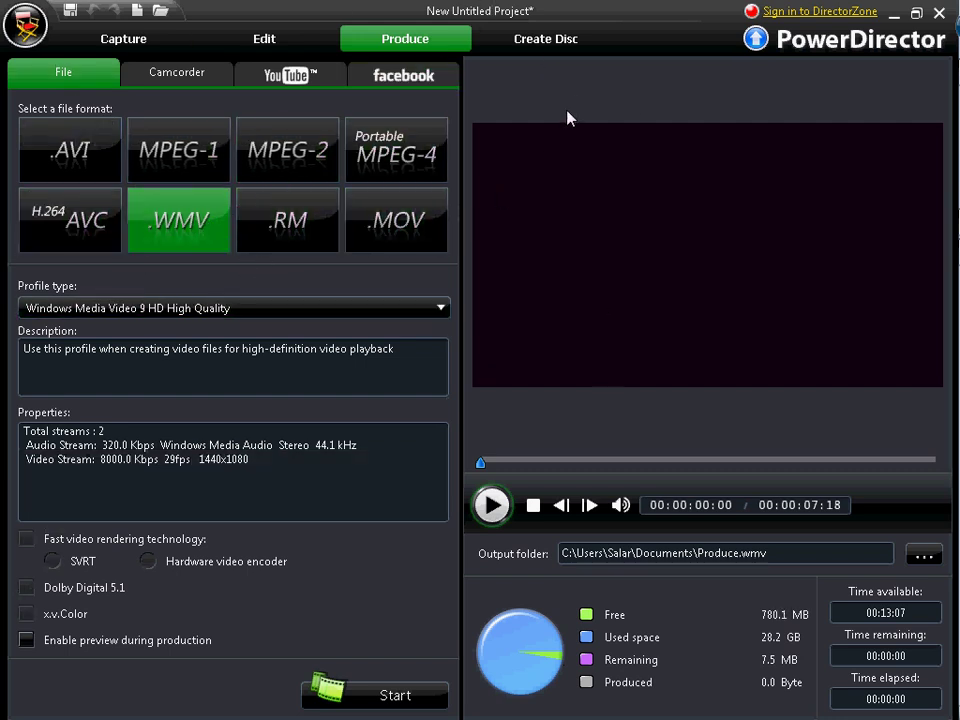
After trying RealMedia, set the output to QuickTime MOV with the Default profile type.
left_click(288, 220)
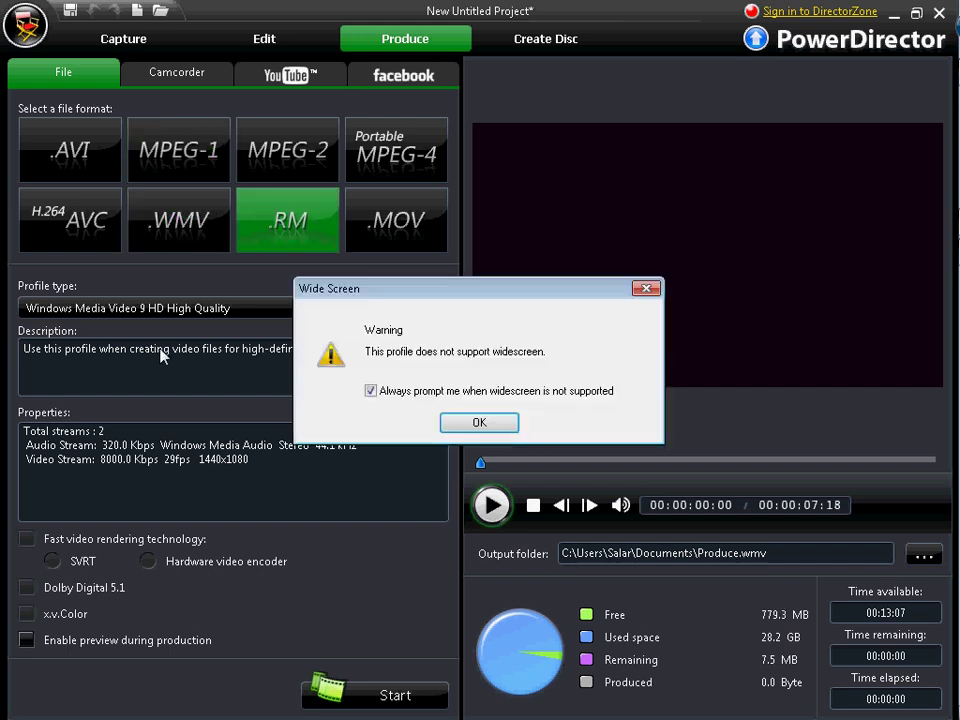
left_click(650, 291)
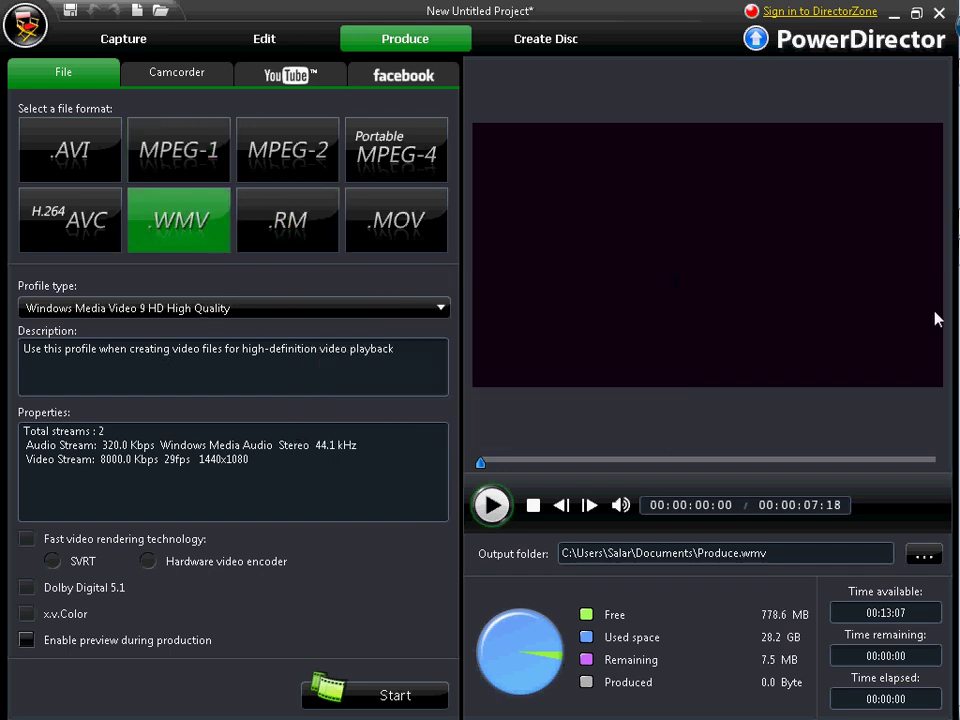
left_click(375, 245)
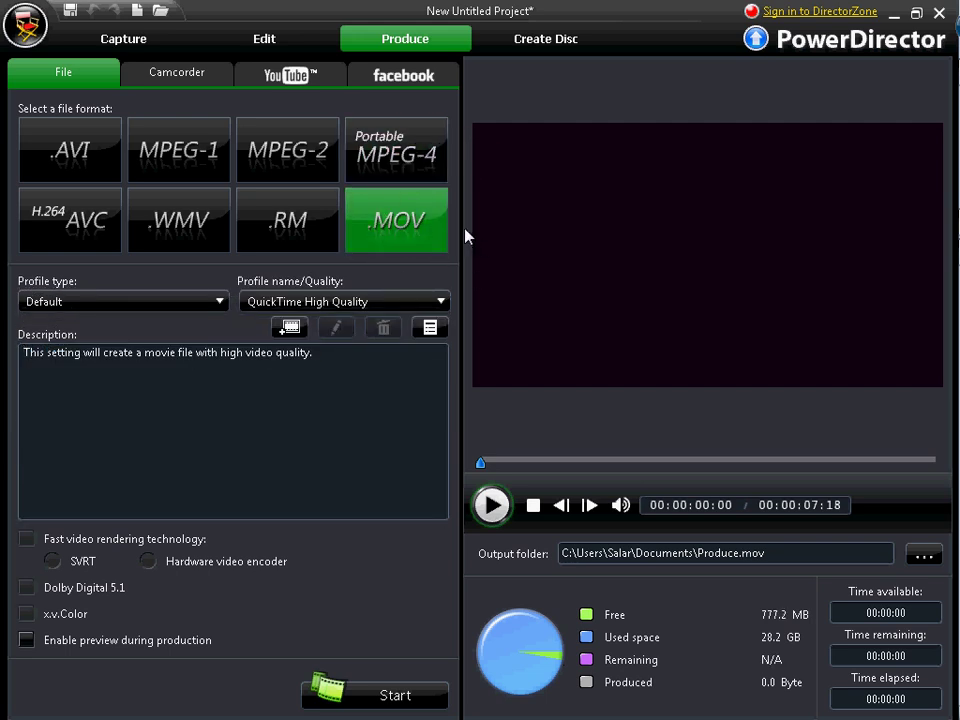
left_click(174, 302)
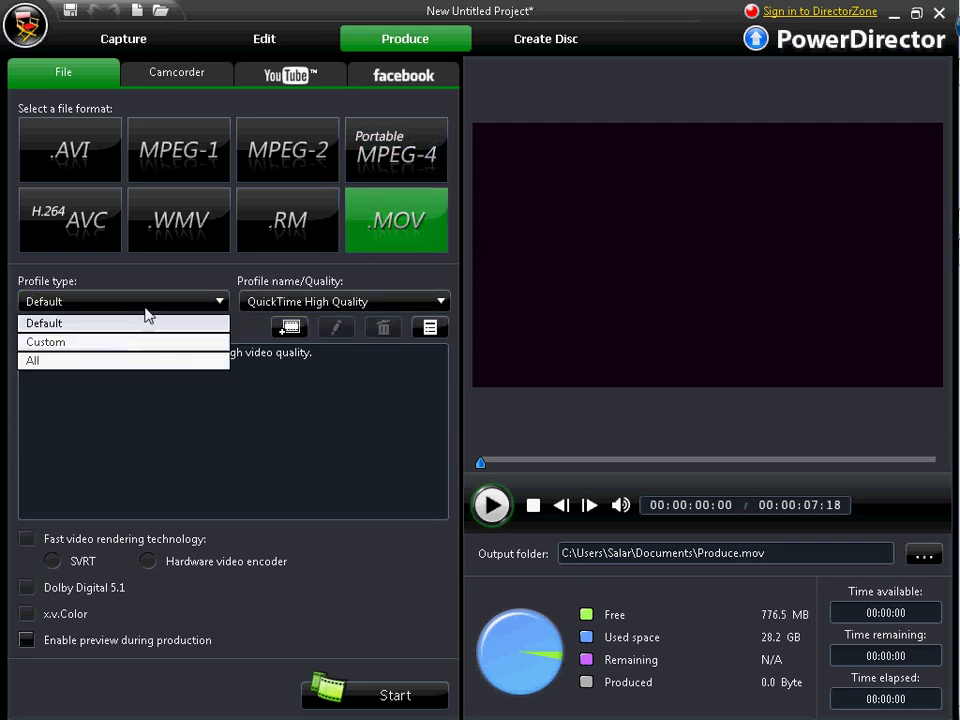
left_click(148, 302)
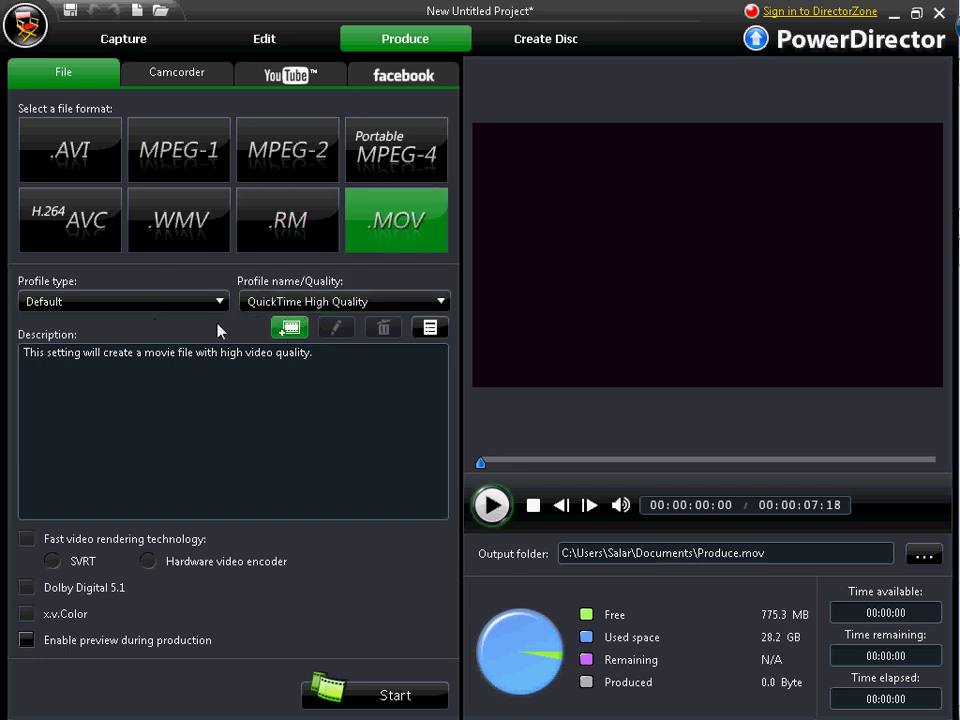
left_click(289, 327)
left_click(671, 158)
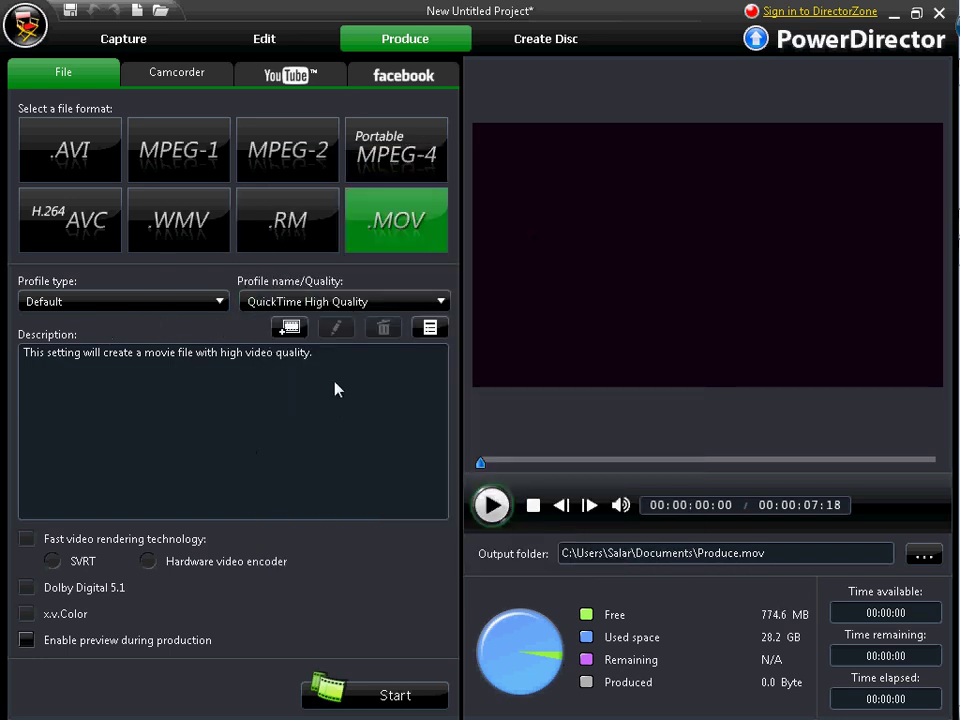
left_click(294, 302)
left_click(293, 321)
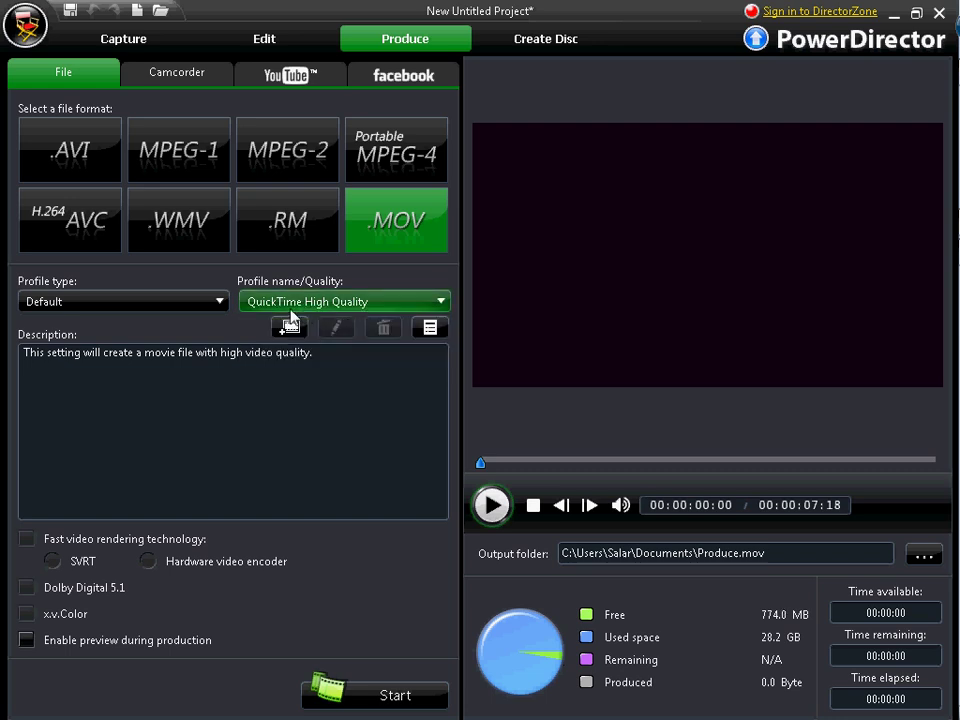
left_click(294, 302)
left_click(296, 321)
left_click(289, 327)
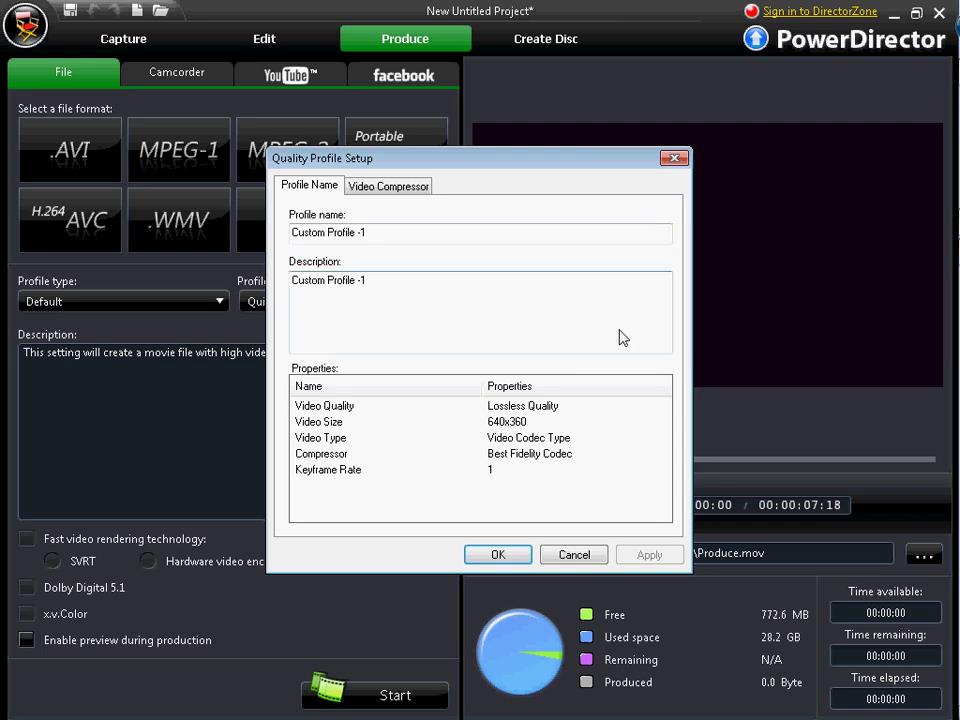
left_click(674, 158)
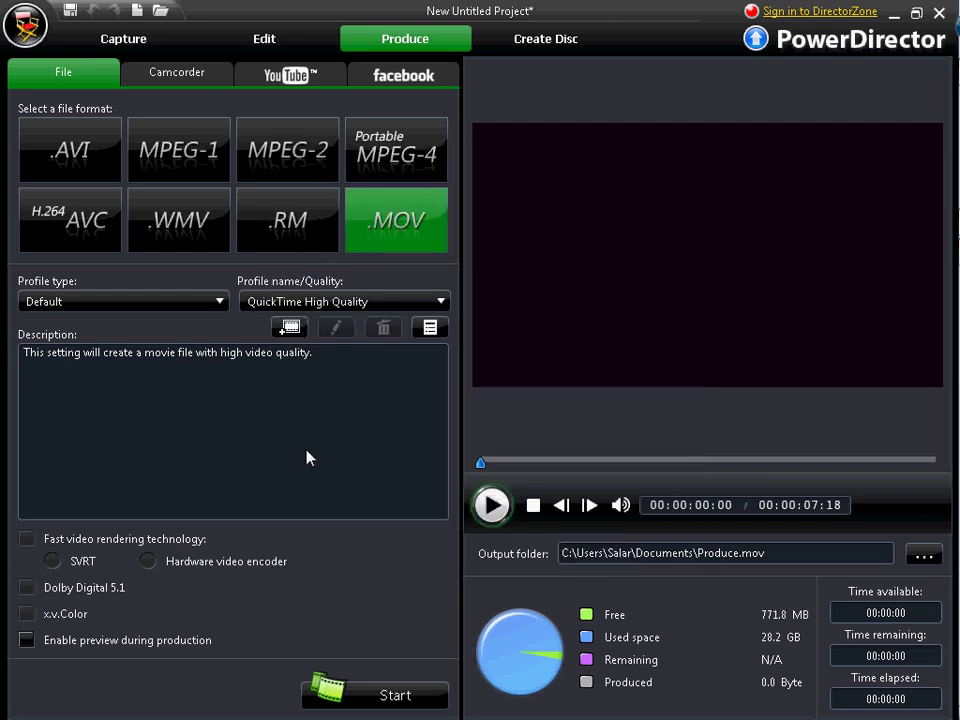
left_click(150, 299)
left_click(120, 342)
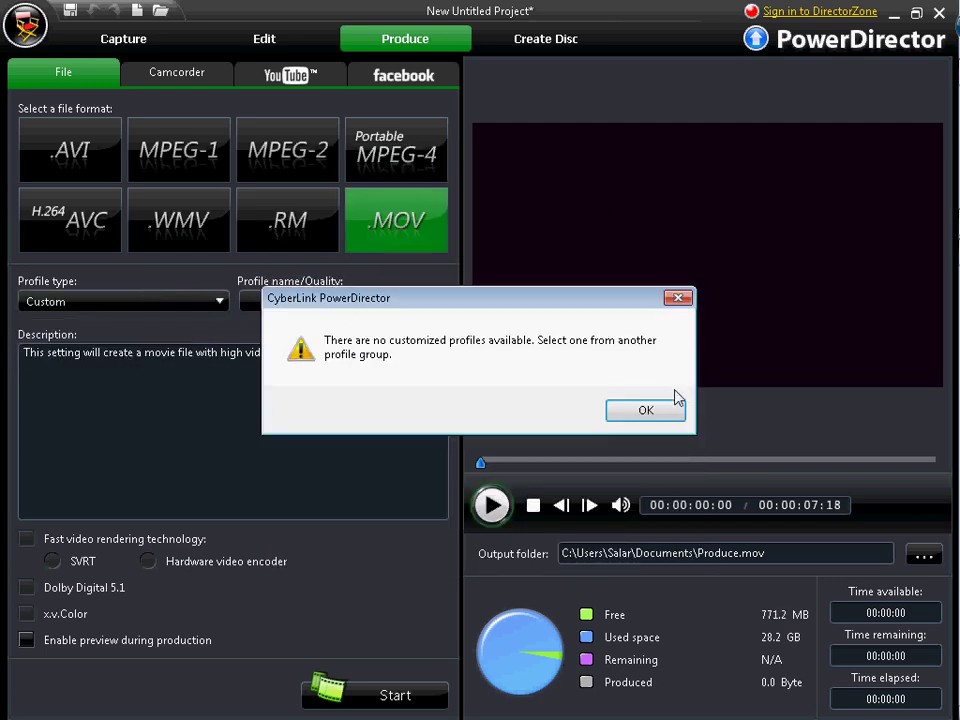
left_click(646, 409)
left_click(317, 326)
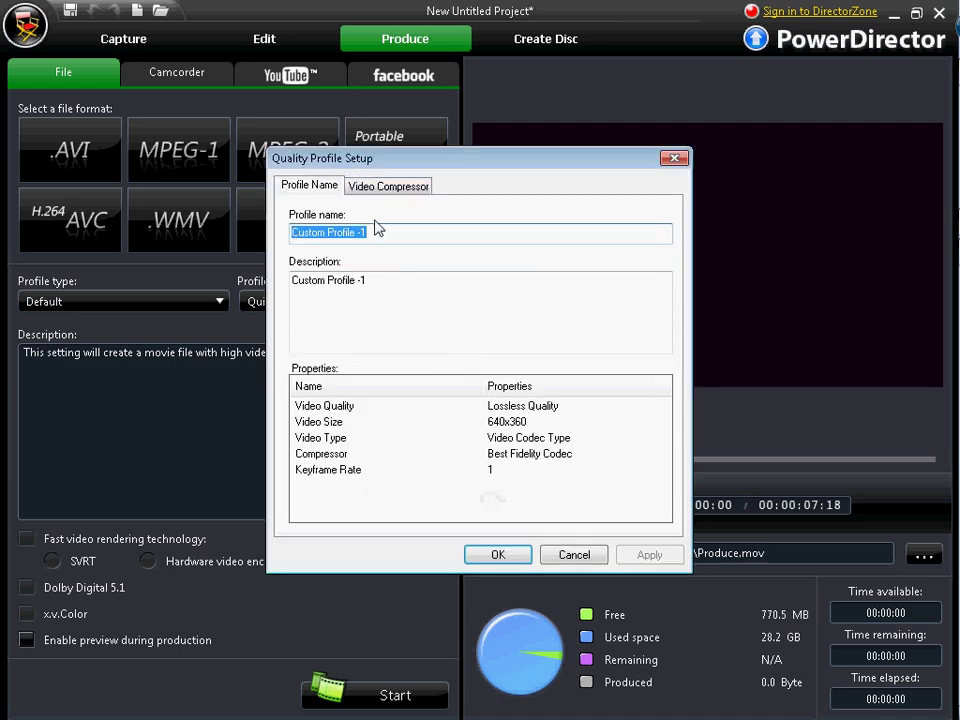
left_click(388, 187)
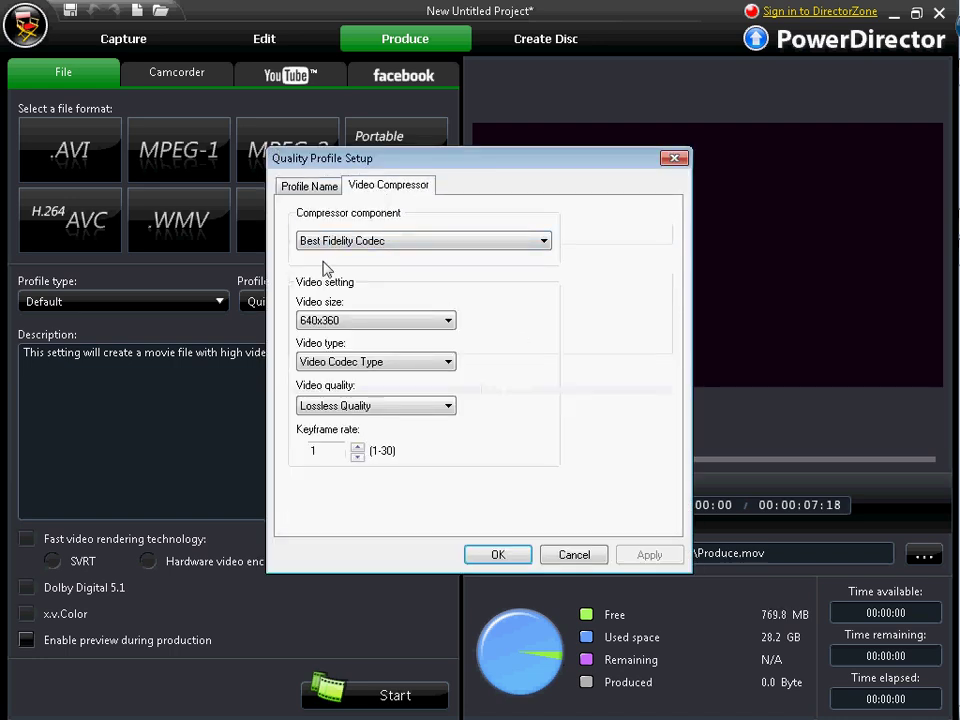
left_click(388, 319)
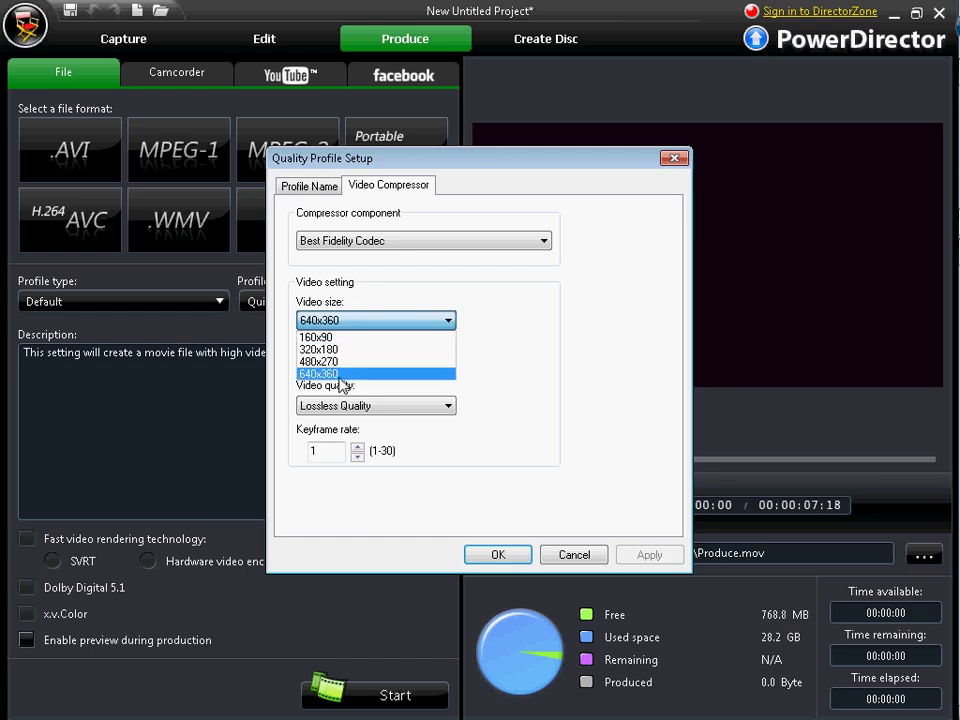
left_click(340, 376)
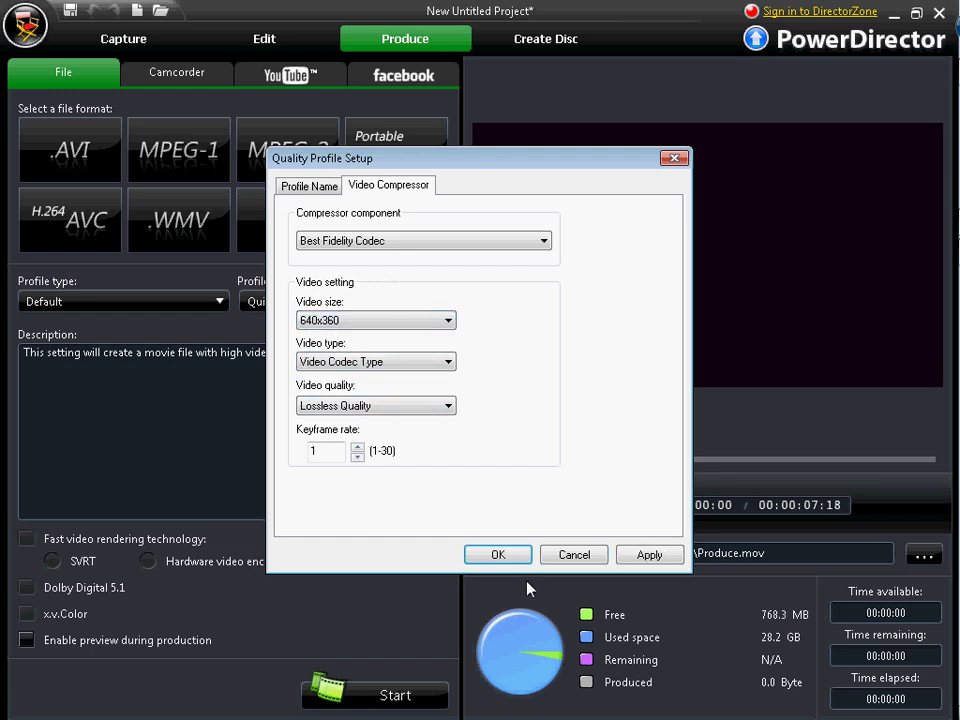
left_click(498, 554)
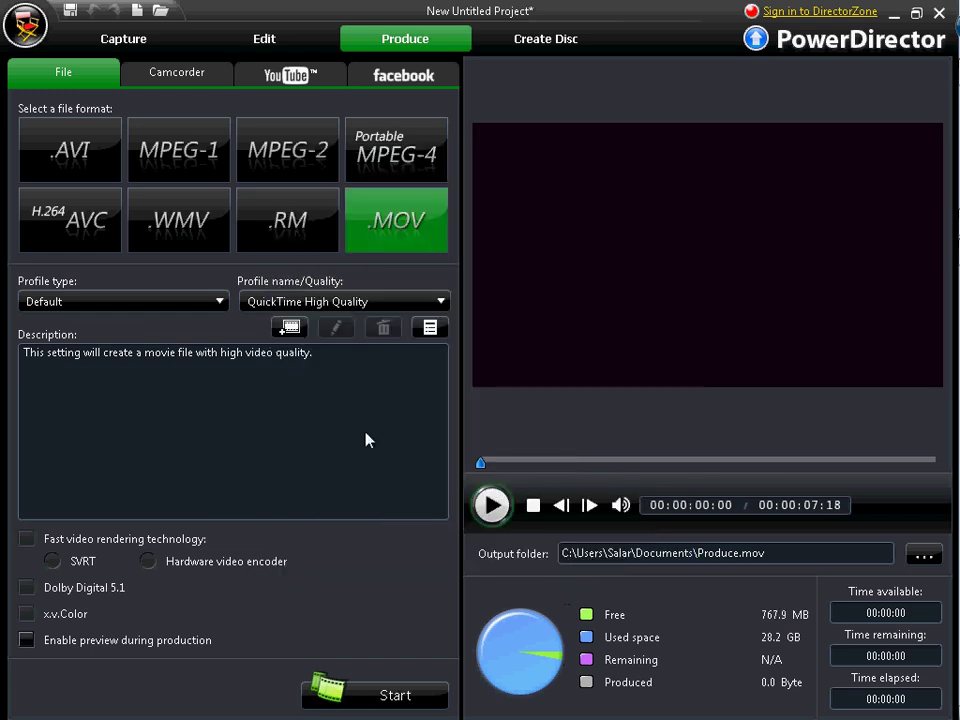
left_click(390, 152)
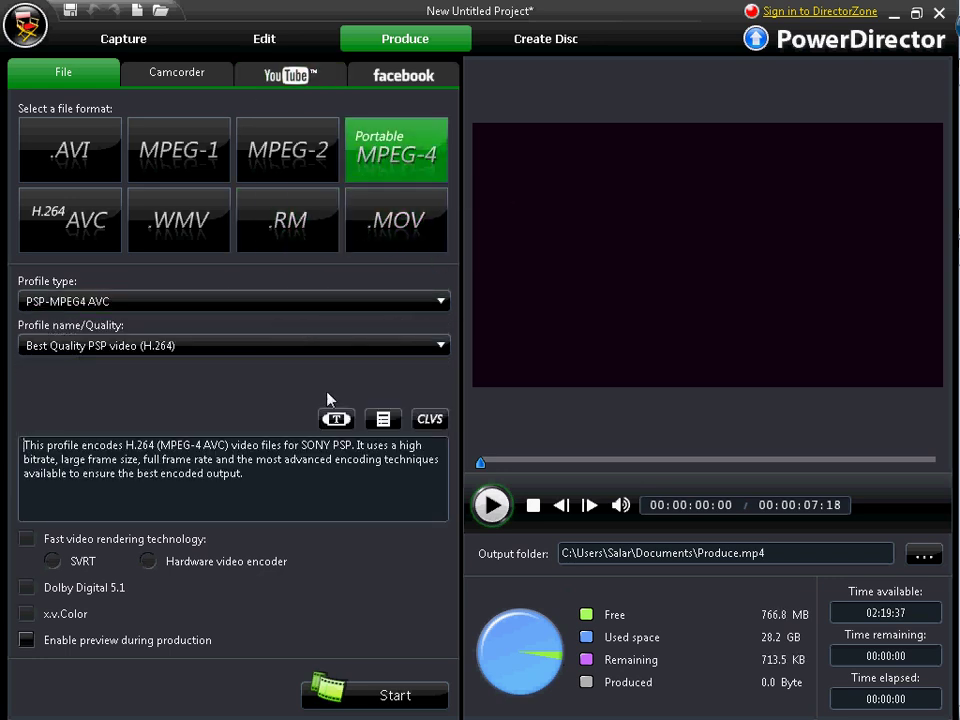
left_click(185, 301)
left_click(124, 386)
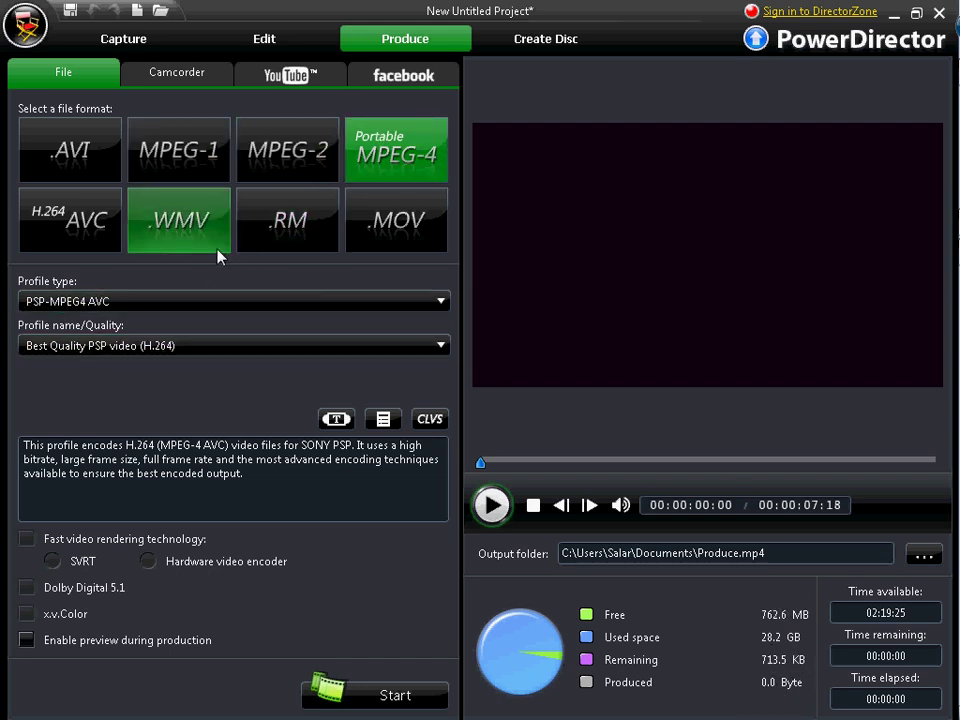
left_click(175, 130)
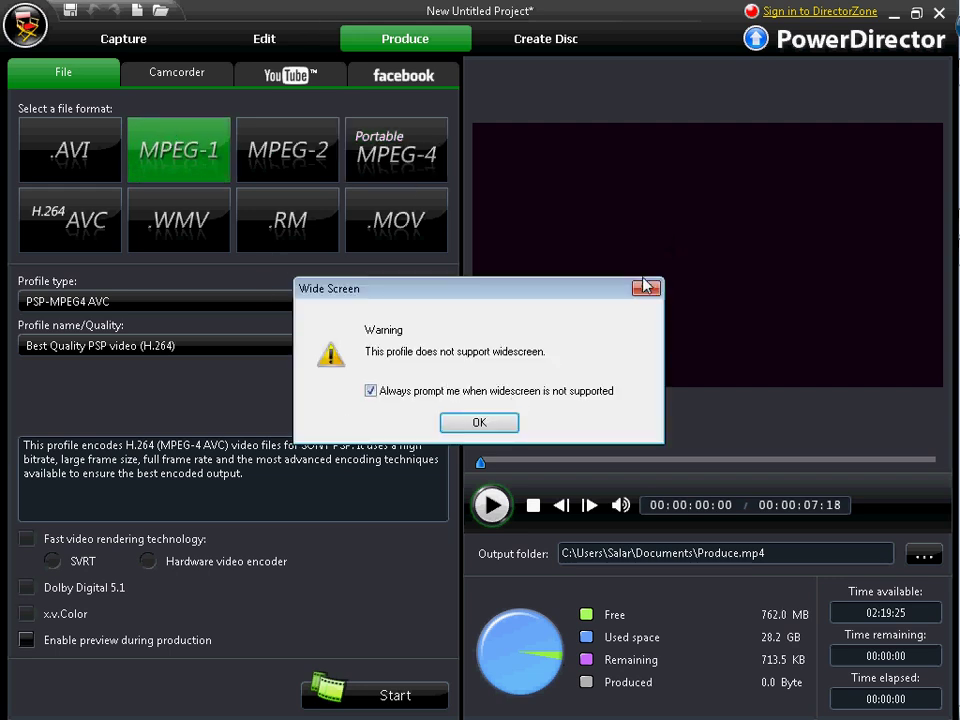
left_click(480, 422)
Set the output to MPEG-2 with the Custom profile type, giving the 1080p profile.
left_click(278, 155)
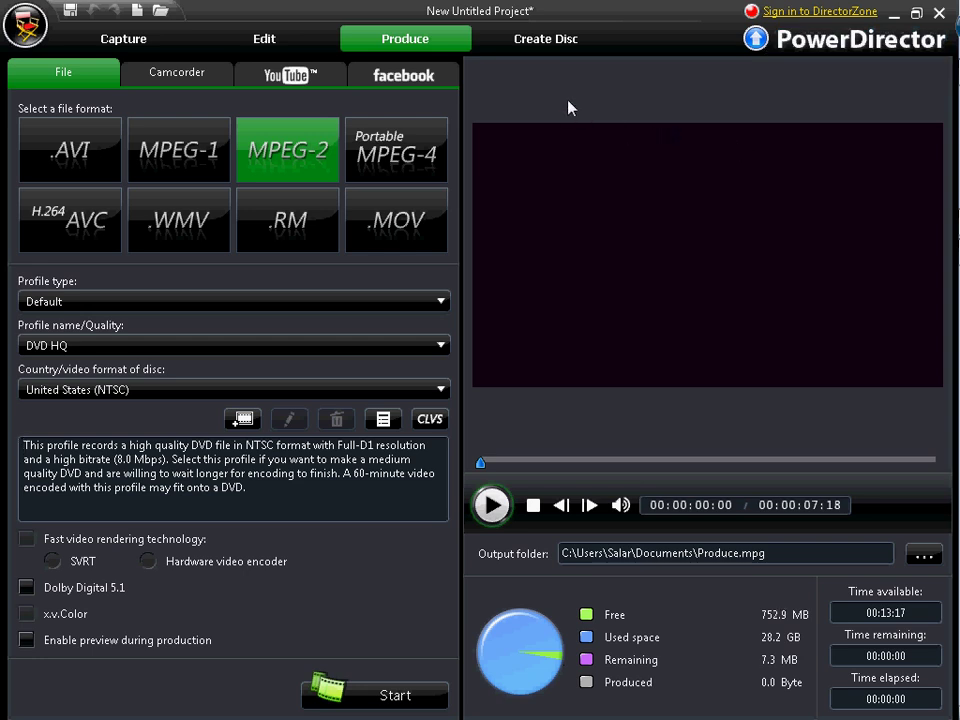
left_click(330, 302)
left_click(318, 318)
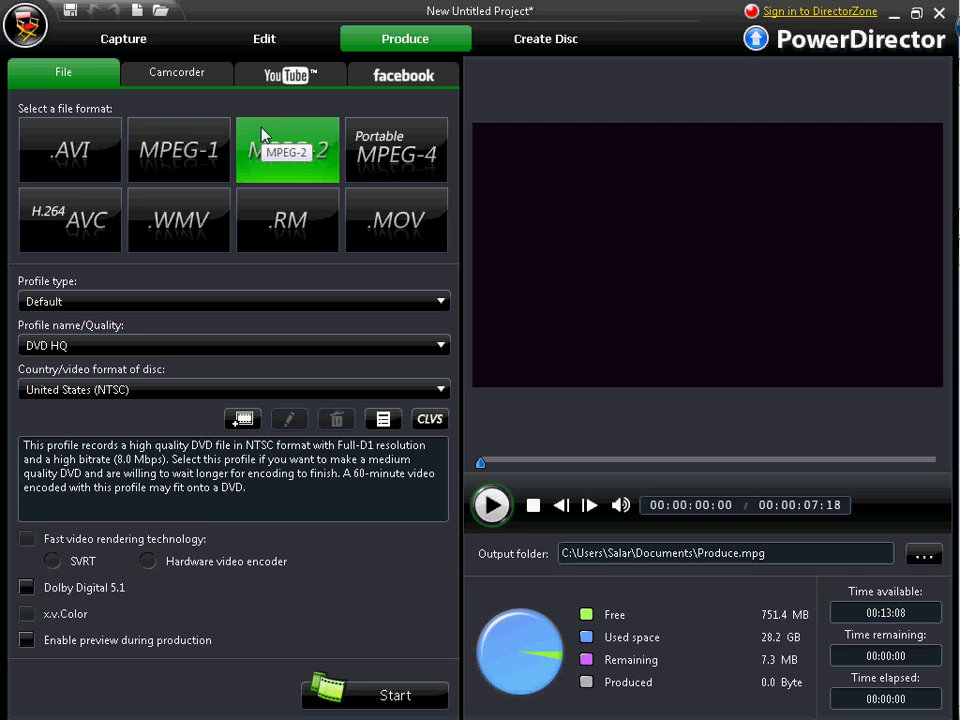
left_click(236, 301)
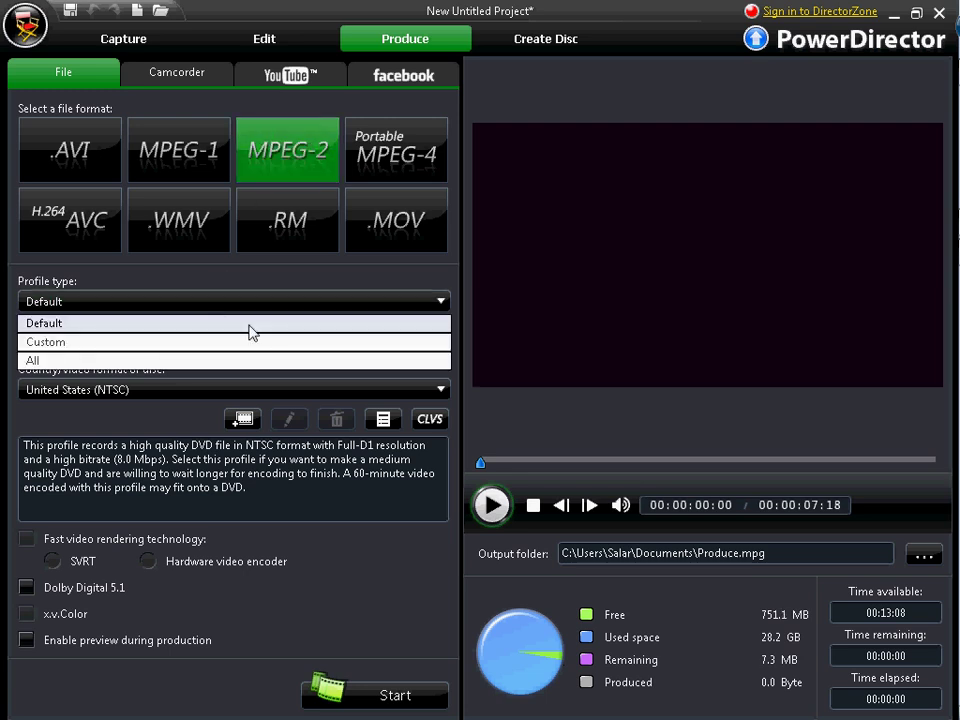
left_click(189, 343)
left_click(108, 313)
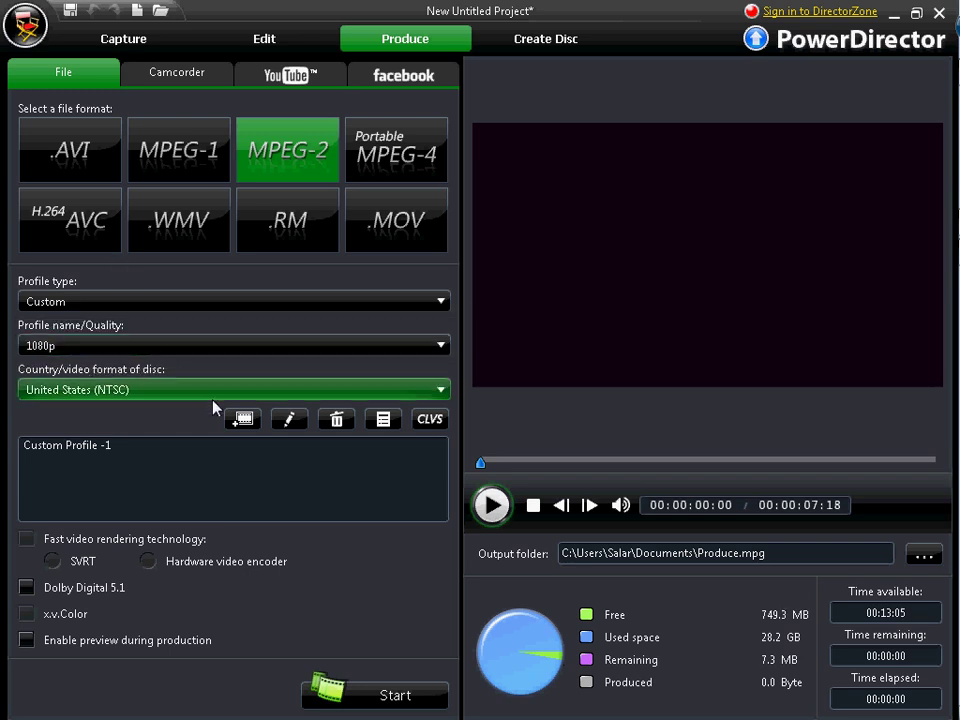
Create a new MPEG-2 profile at 1920x1080 (1080i) with speed/quality raised to 7.
left_click(243, 418)
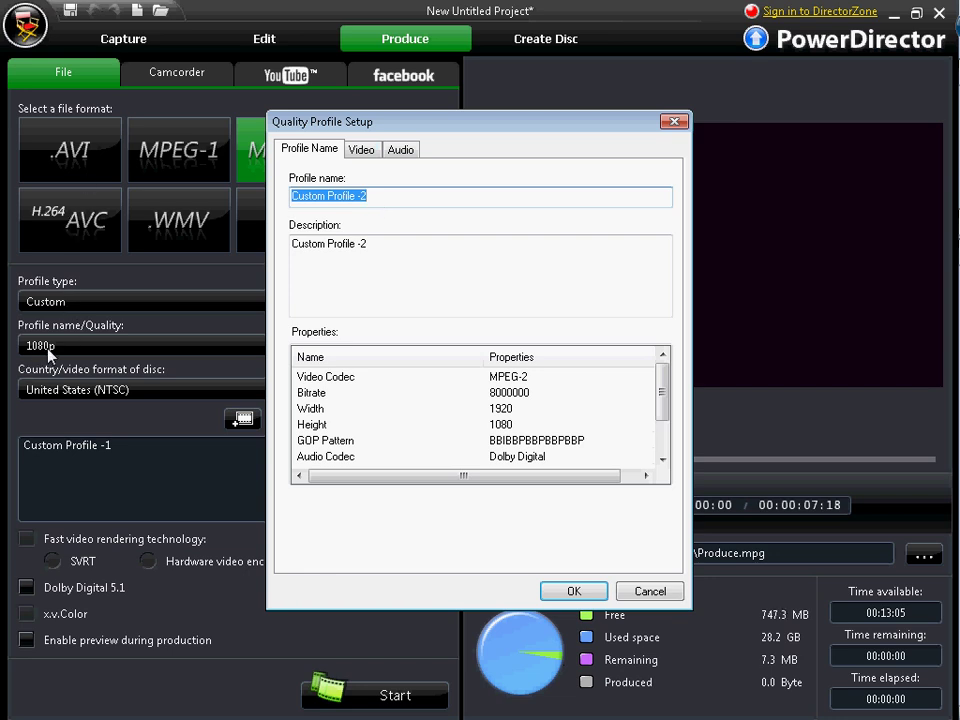
left_click(362, 149)
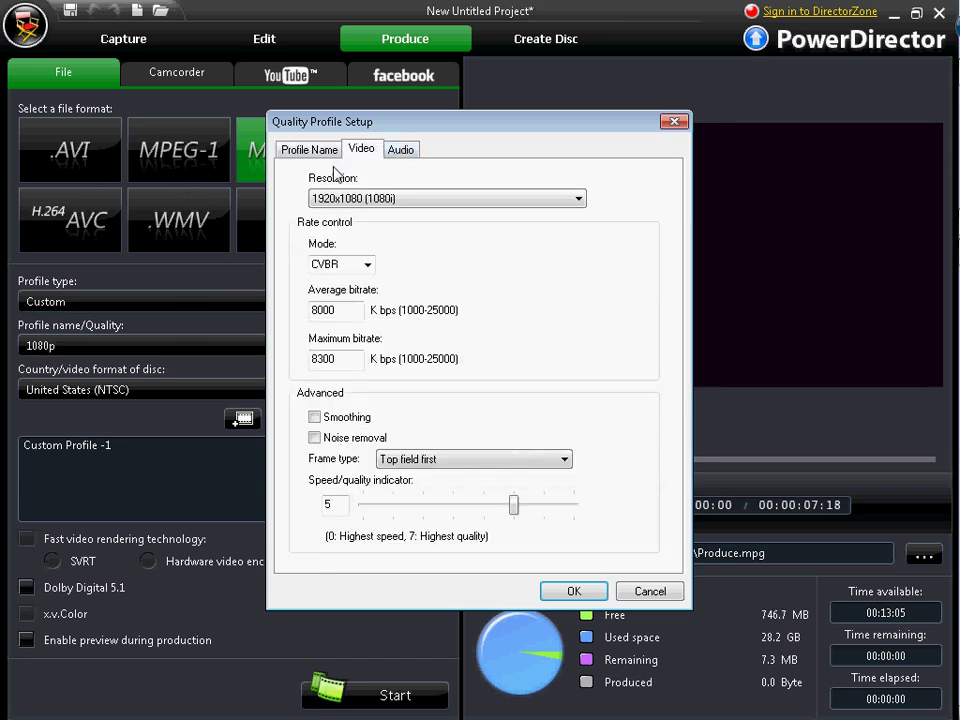
left_click(350, 199)
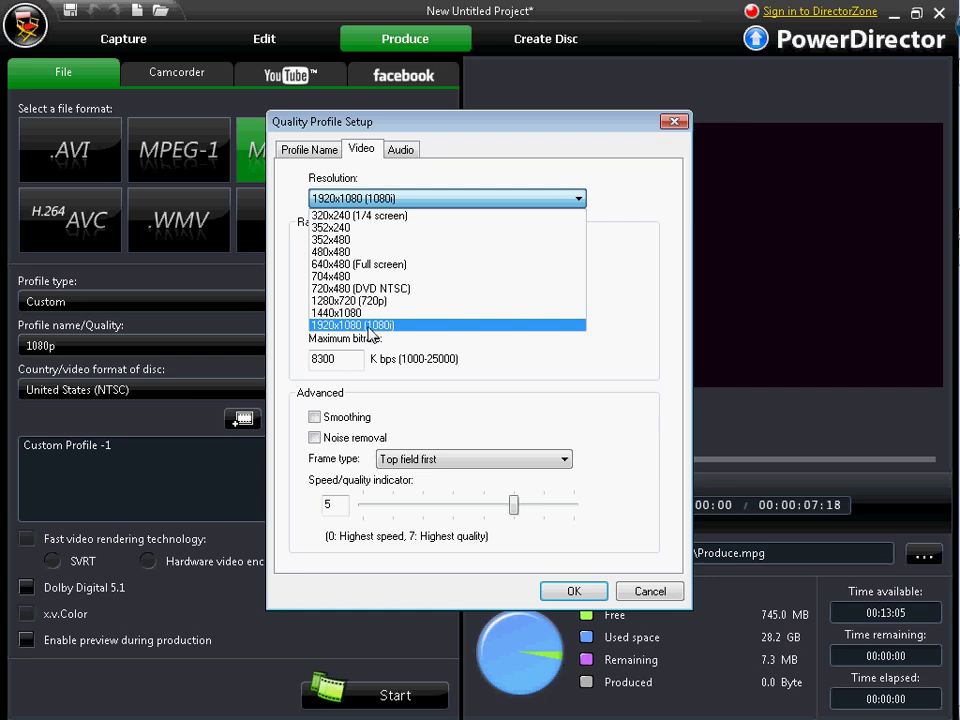
left_click(393, 326)
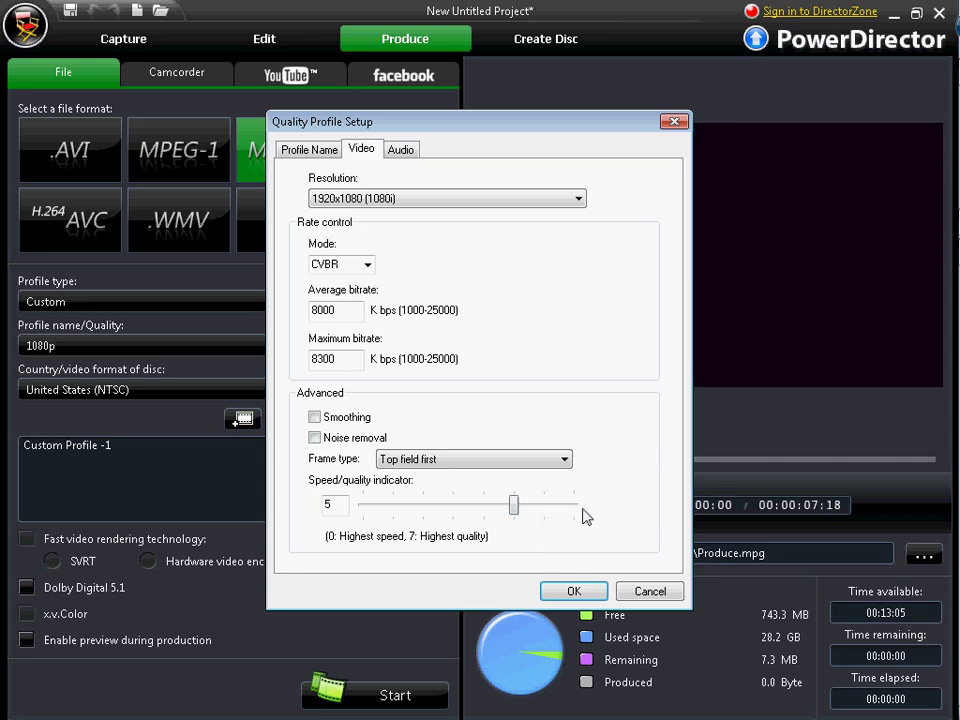
mouse_move(513, 505)
left_mouse_down()
mouse_move(594, 523)
mouse_move(364, 519)
mouse_move(490, 515)
mouse_move(511, 510)
mouse_move(513, 485)
left_mouse_up()
Save the new custom profile, then switch the profile type from Custom to Default.
left_click(573, 596)
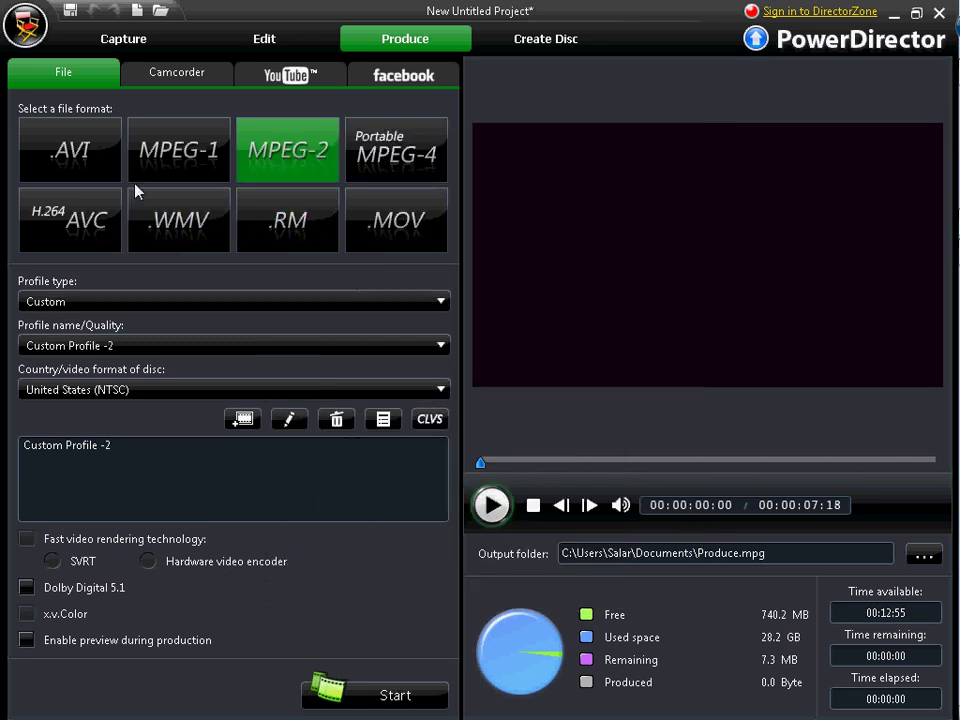
left_click(110, 304)
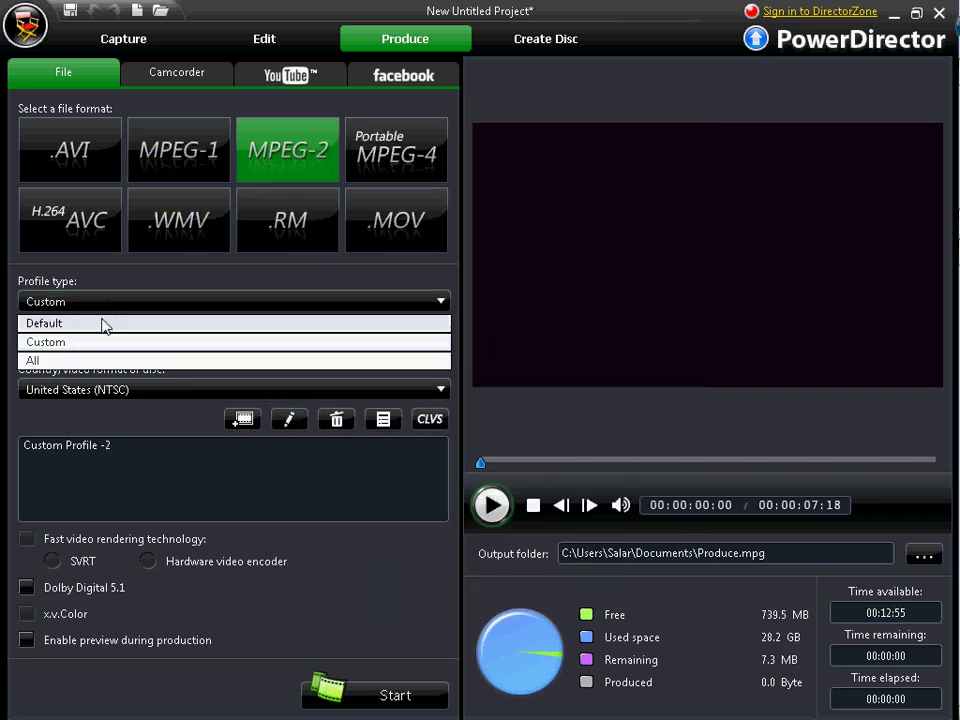
left_click(108, 300)
left_click(110, 302)
left_click(103, 323)
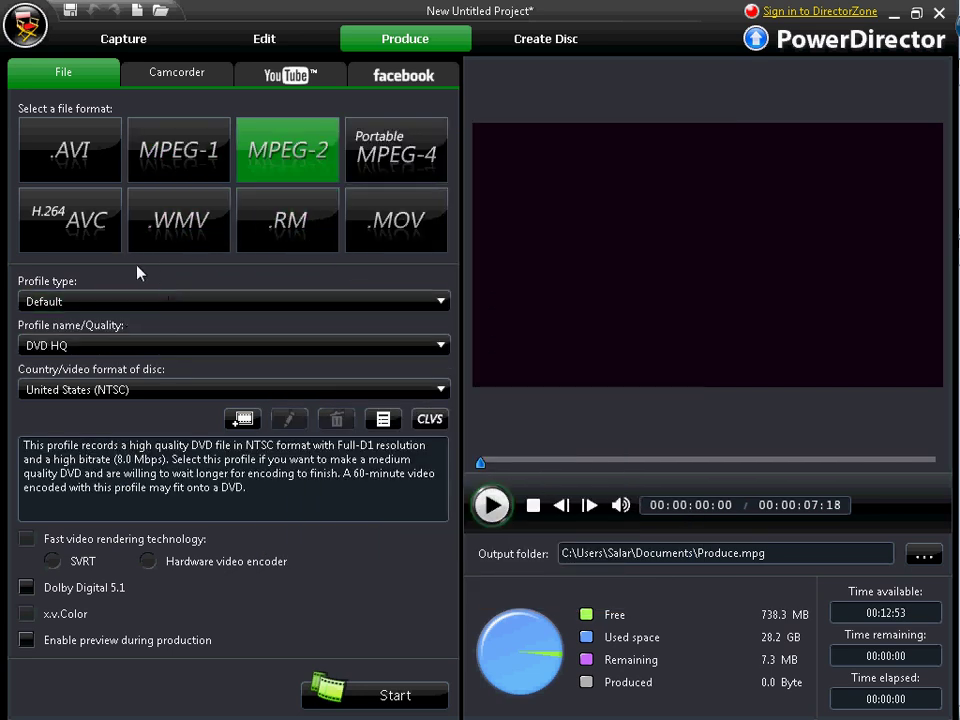
left_click(144, 306)
left_click(144, 321)
Try the (HD) MPEG-2, 1080i default profile, briefly switching the type to Custom and back.
left_click(130, 345)
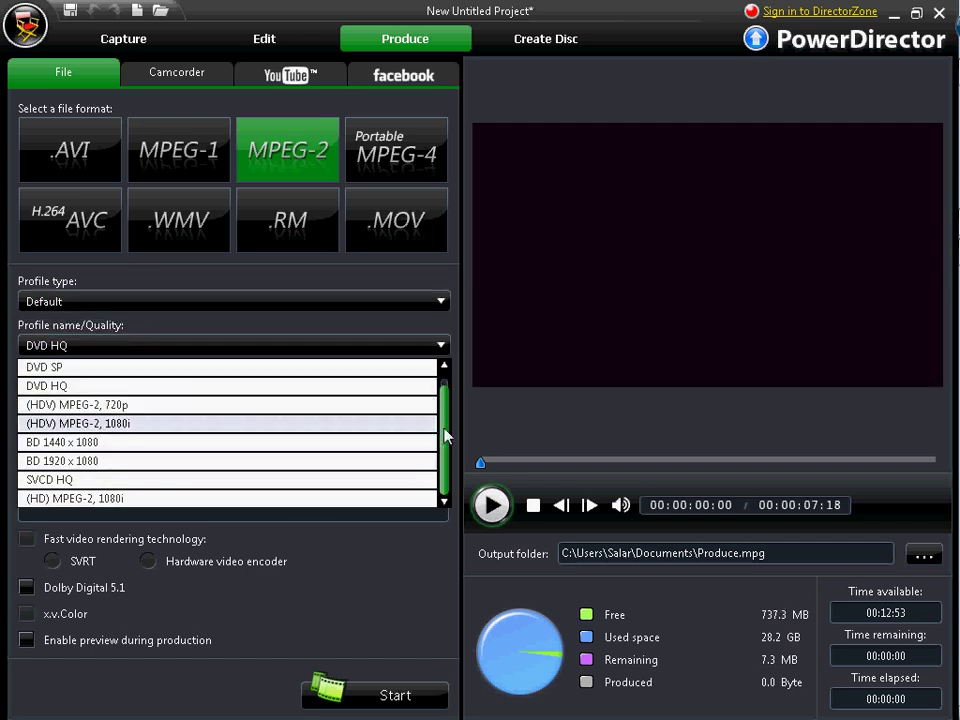
left_click(209, 500)
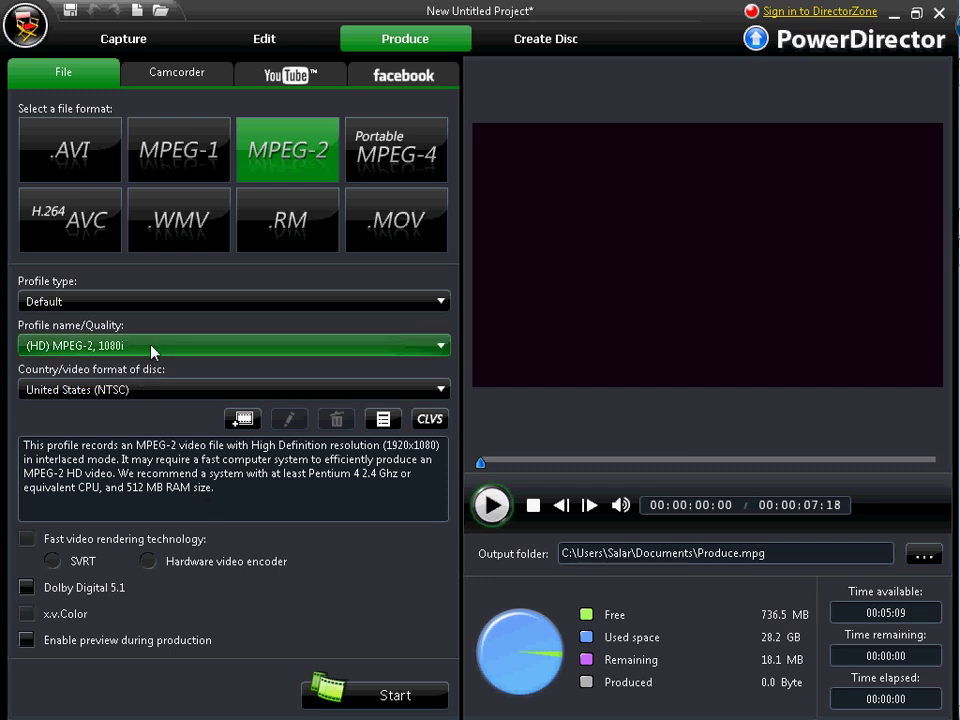
left_click(158, 345)
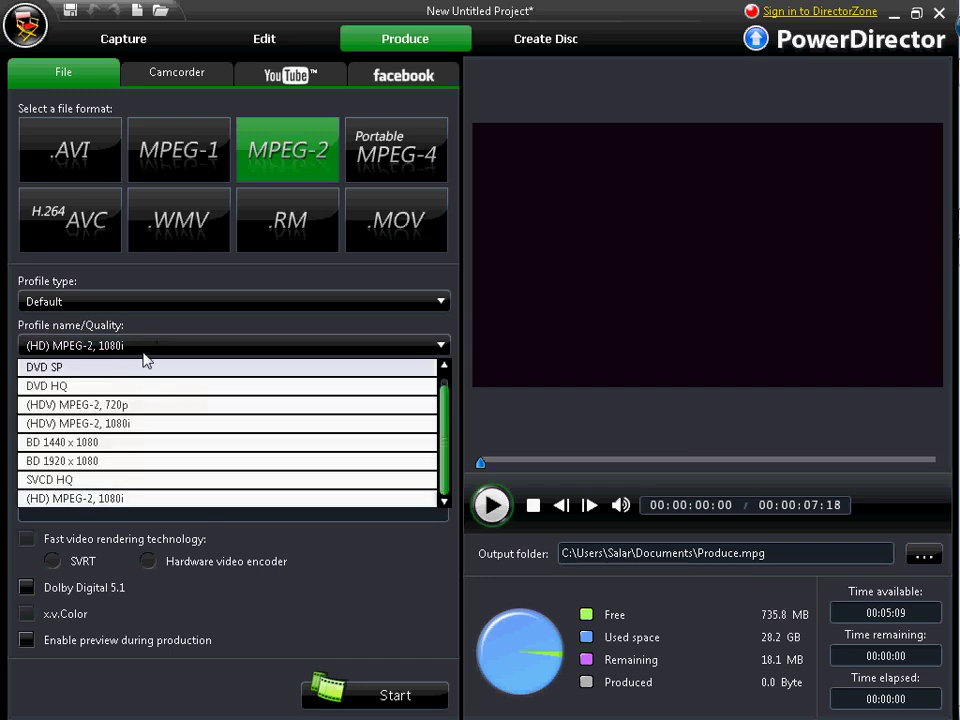
left_click(139, 303)
left_click(139, 303)
left_click(139, 345)
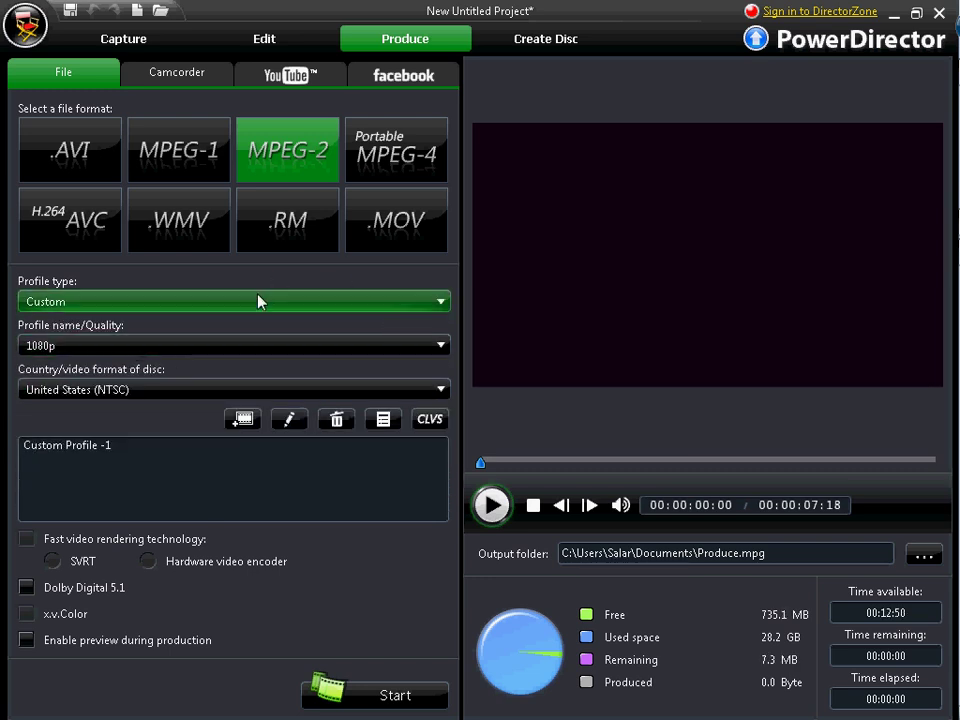
left_click(259, 301)
left_click(245, 323)
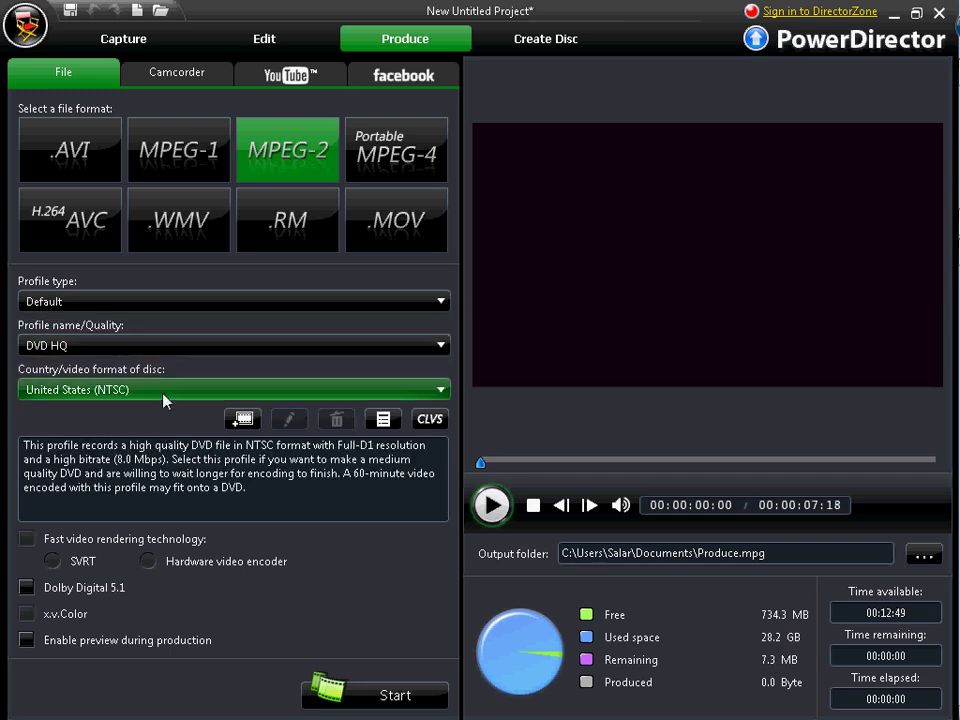
Reselect (HD) MPEG-2, 1080i, then return to the Custom type with the 1080p profile.
left_click(137, 345)
left_click(132, 498)
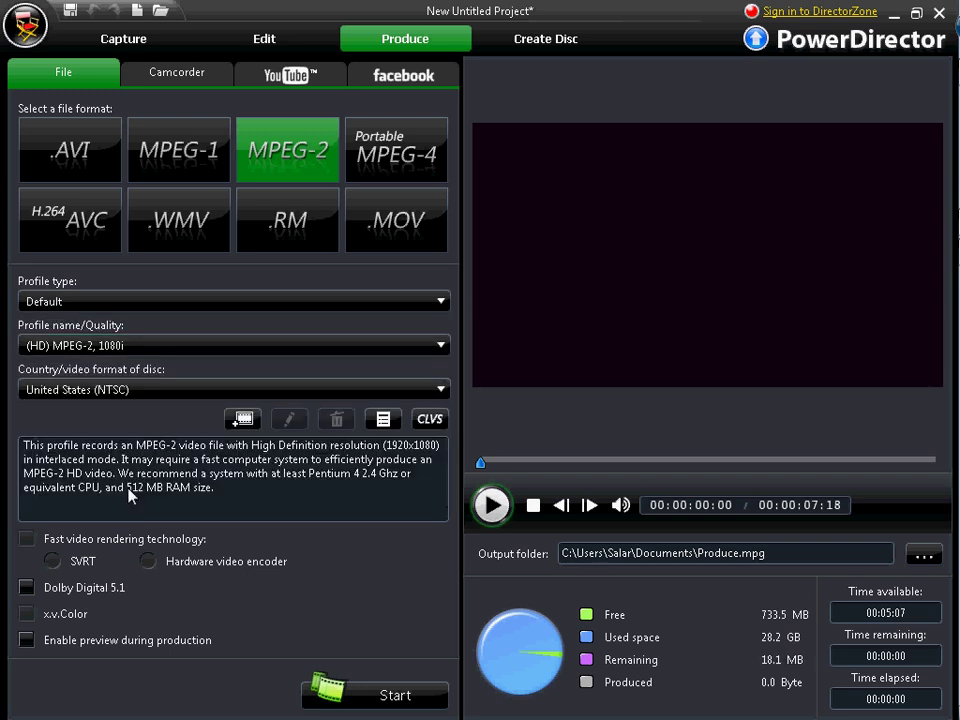
left_click(150, 345)
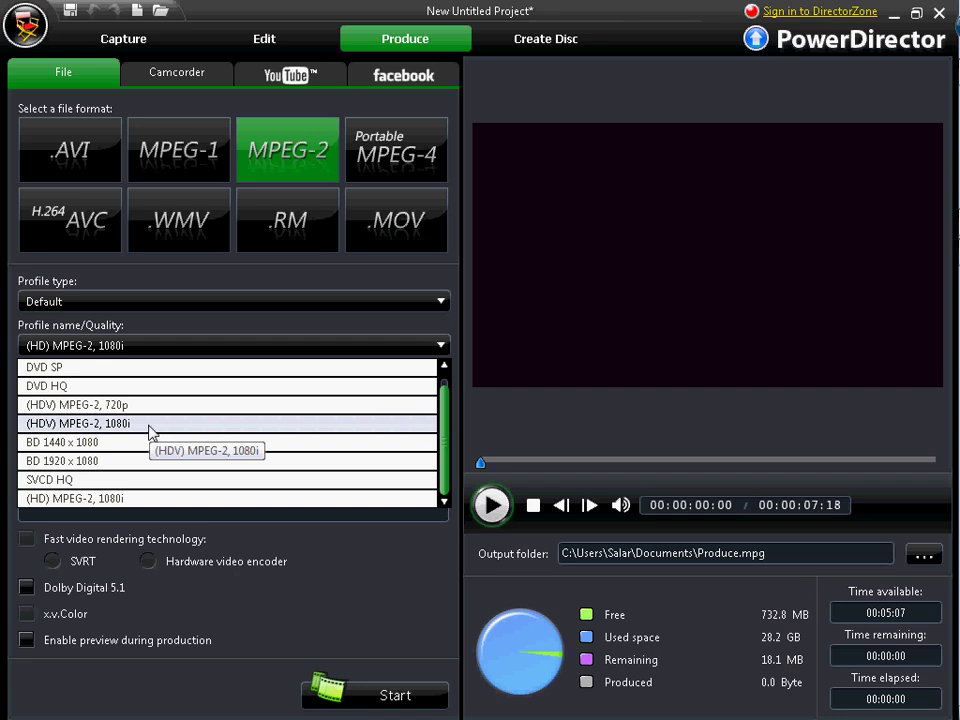
left_click(105, 345)
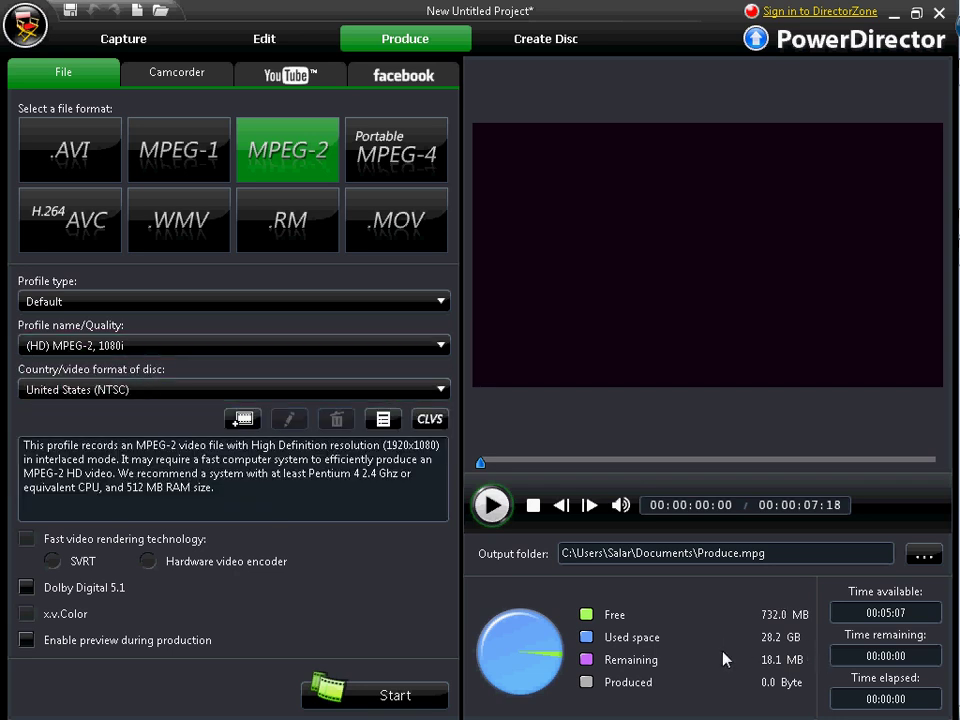
left_click(135, 301)
left_click(140, 341)
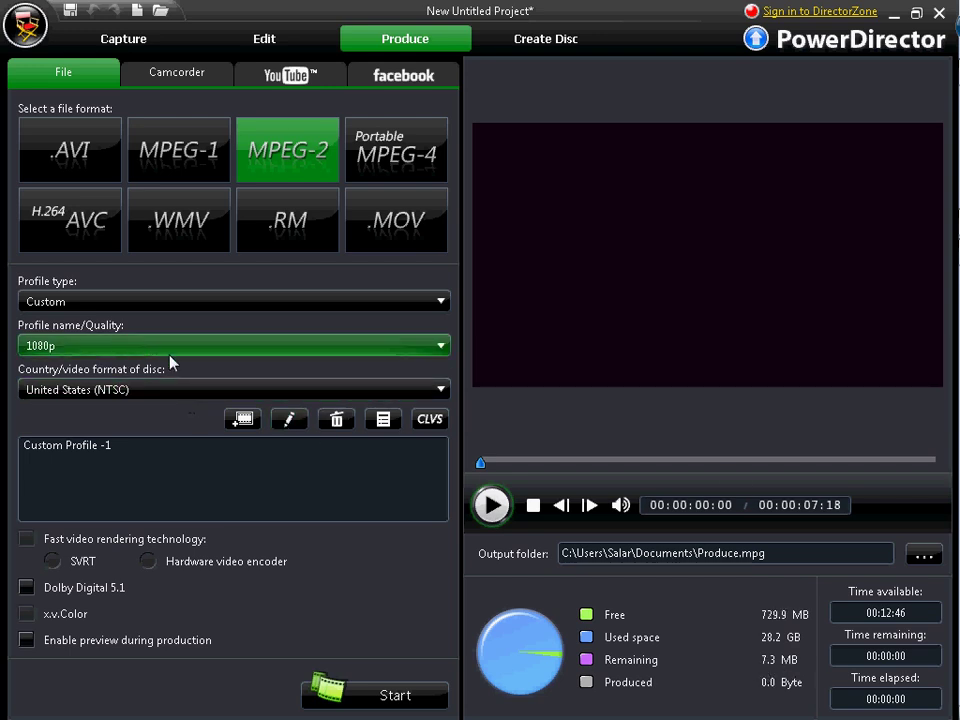
Save the output file as Produce.mpg in the Desktop folder.
left_click(924, 555)
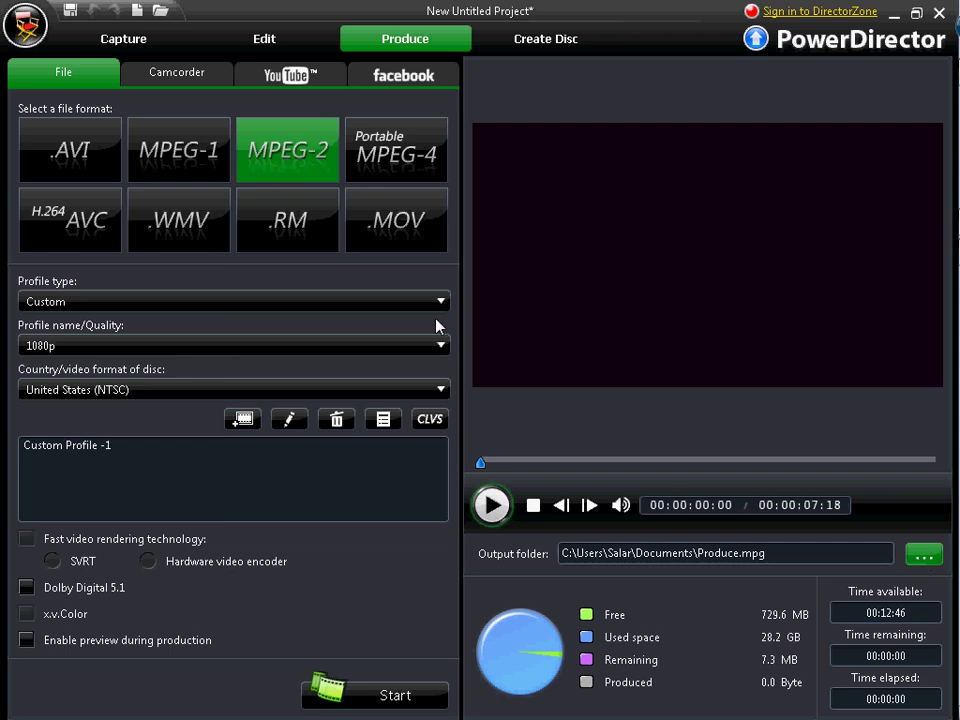
left_click(290, 312)
left_click(699, 509)
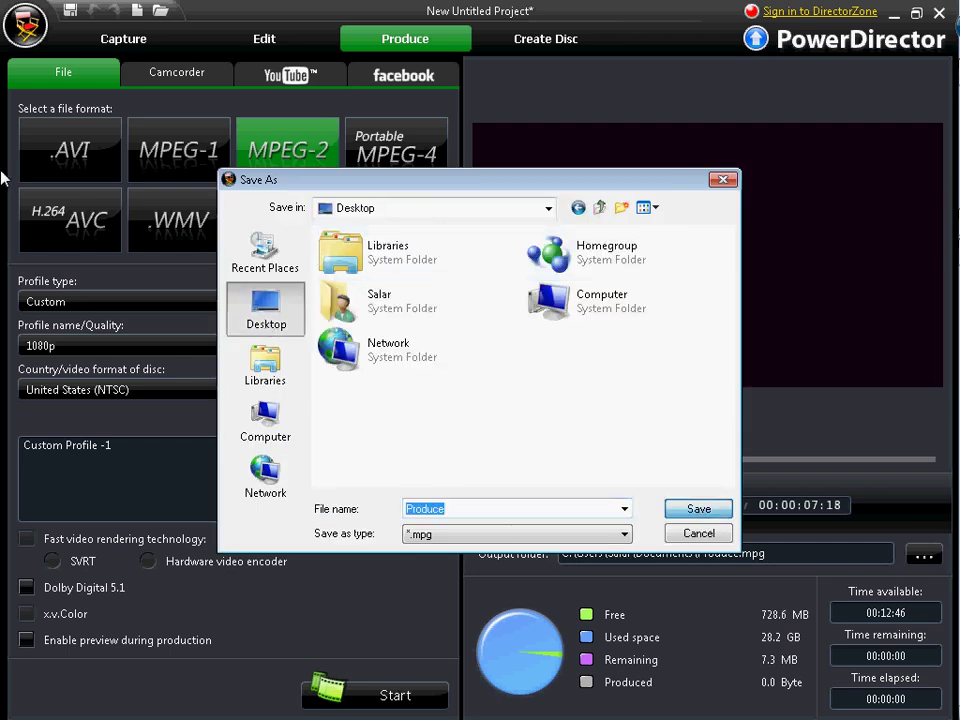